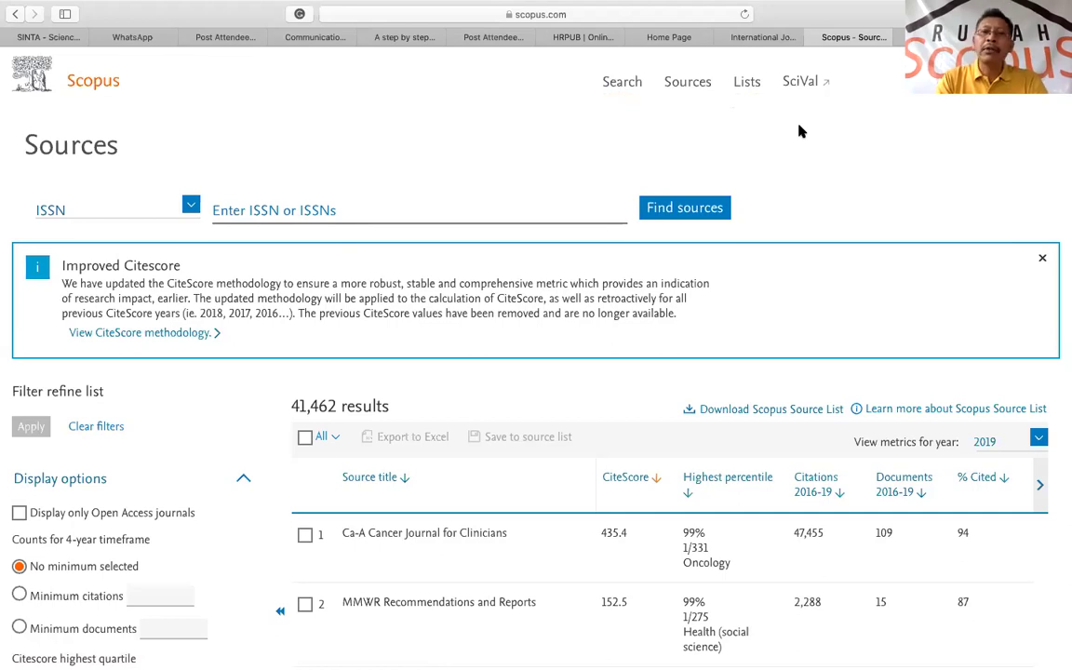
Step: Go to the Sources page and set the source lookup type to Subject area
left_click(686, 86)
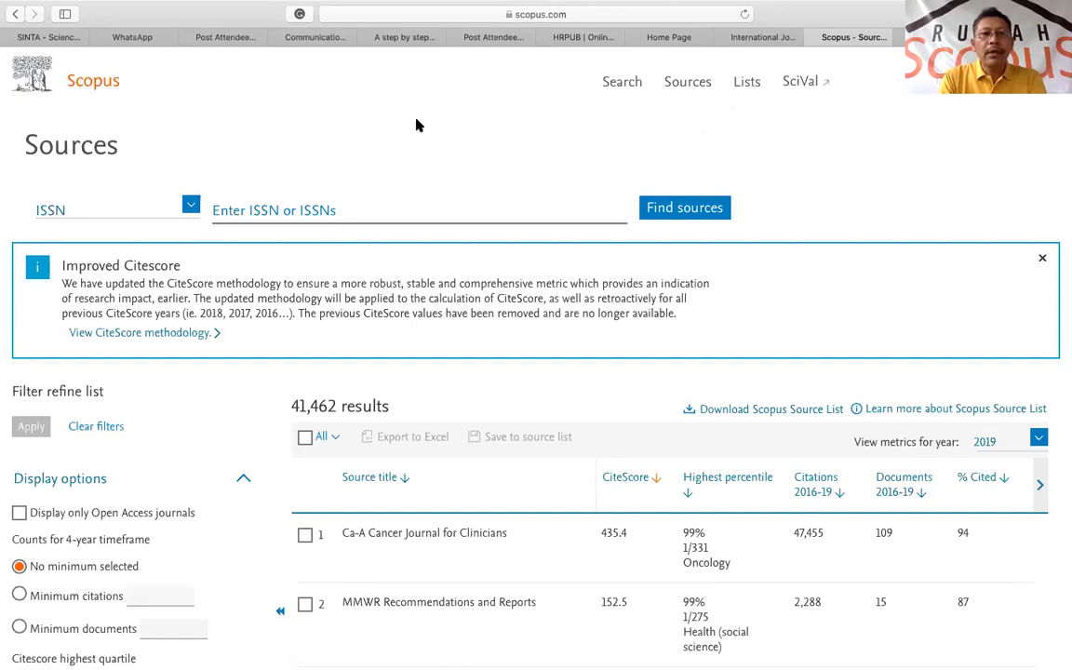
left_click(190, 205)
left_click(117, 235)
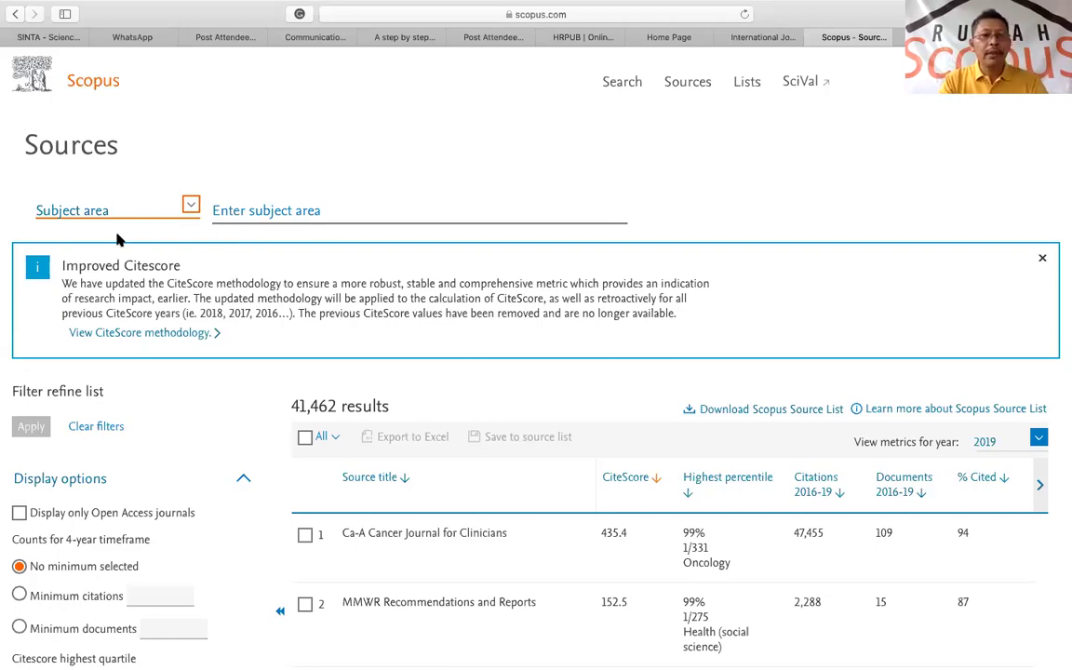
left_click(194, 207)
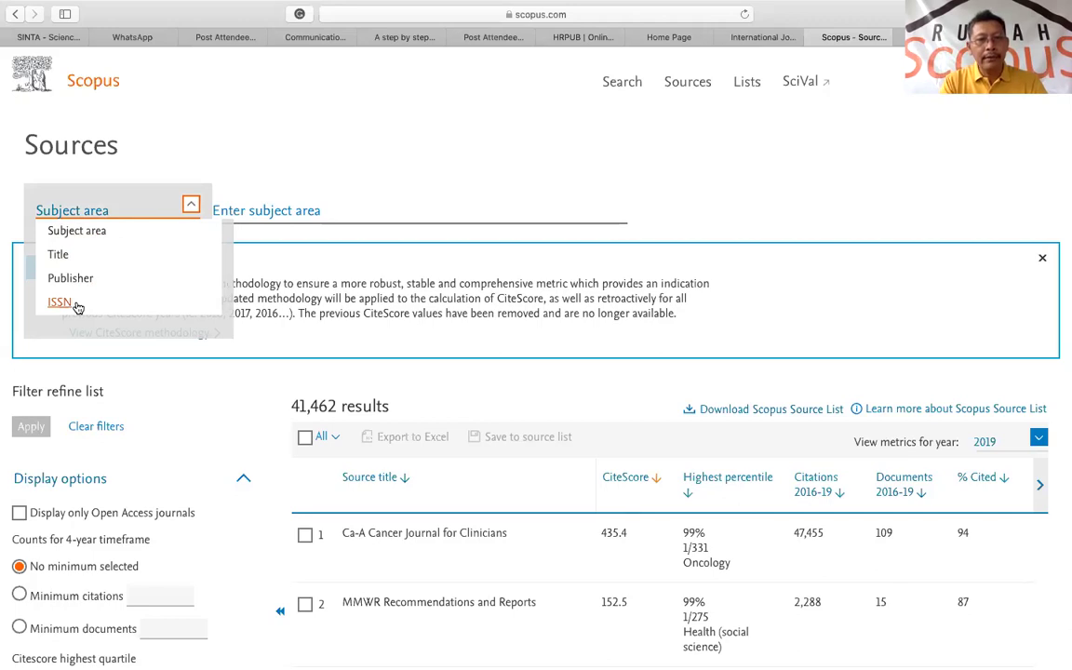
left_click(122, 237)
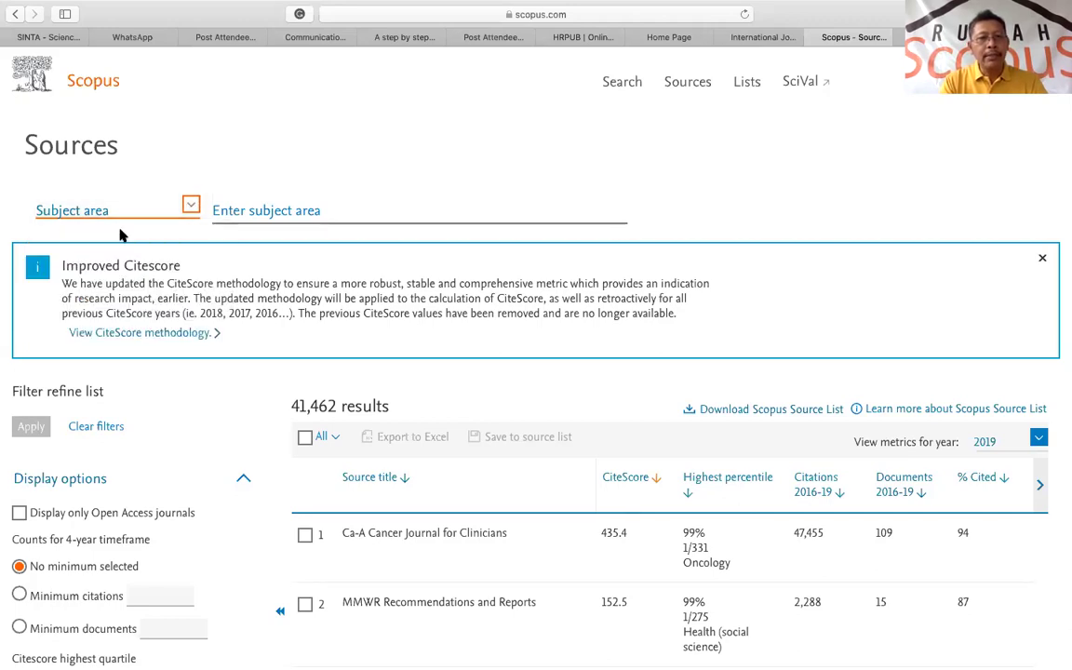
Step: Search the subject areas for "education" and apply the Education subject under Social Sciences to the sources list
left_click(266, 215)
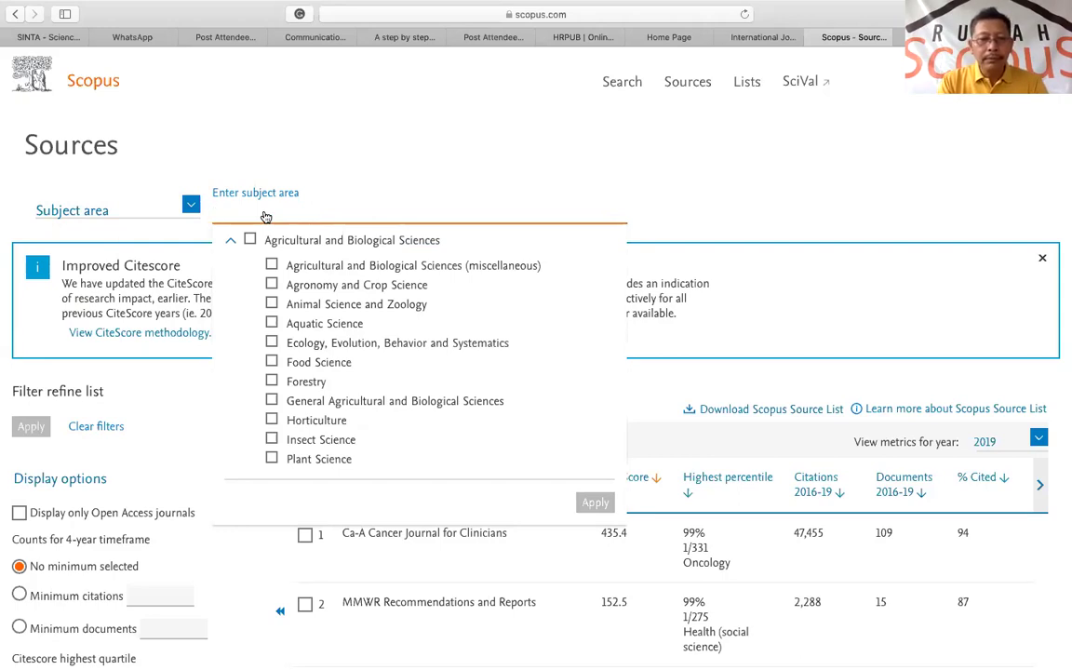
type("education")
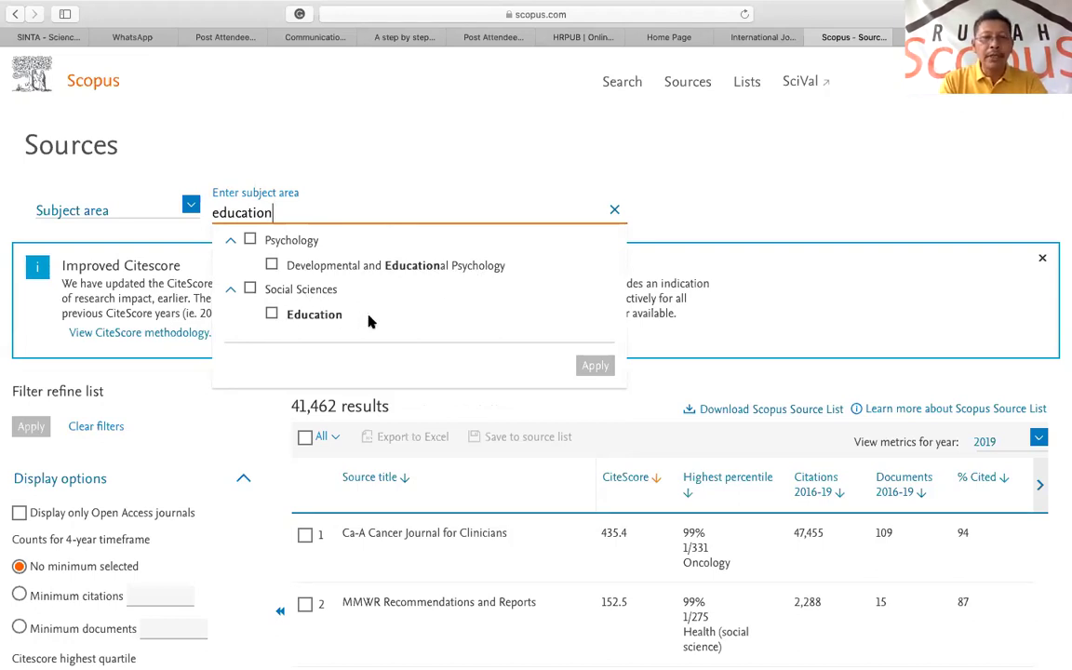
left_click(272, 315)
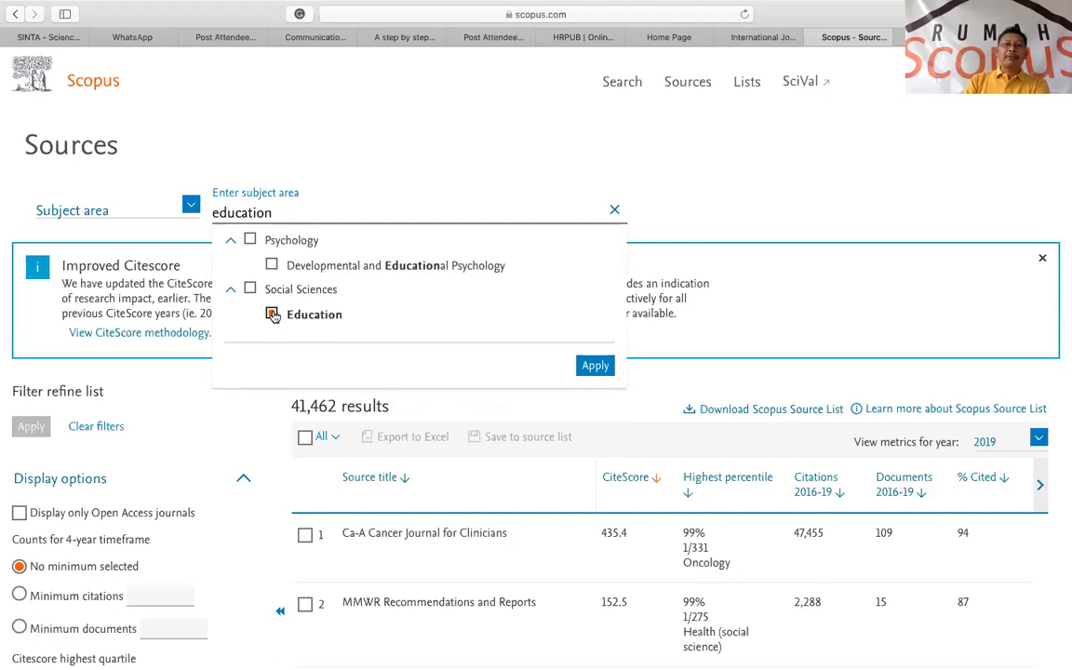
left_click(591, 370)
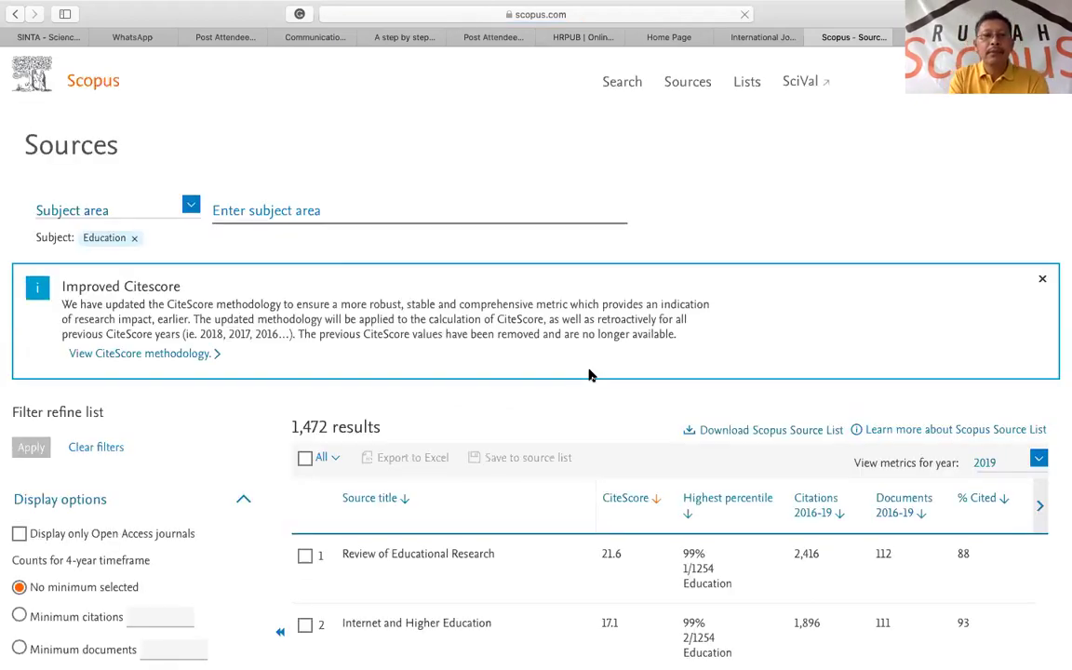
Step: Examine the CiteScore and highest percentile figures of the top-listed Education sources
scroll(588, 374, "down", 3)
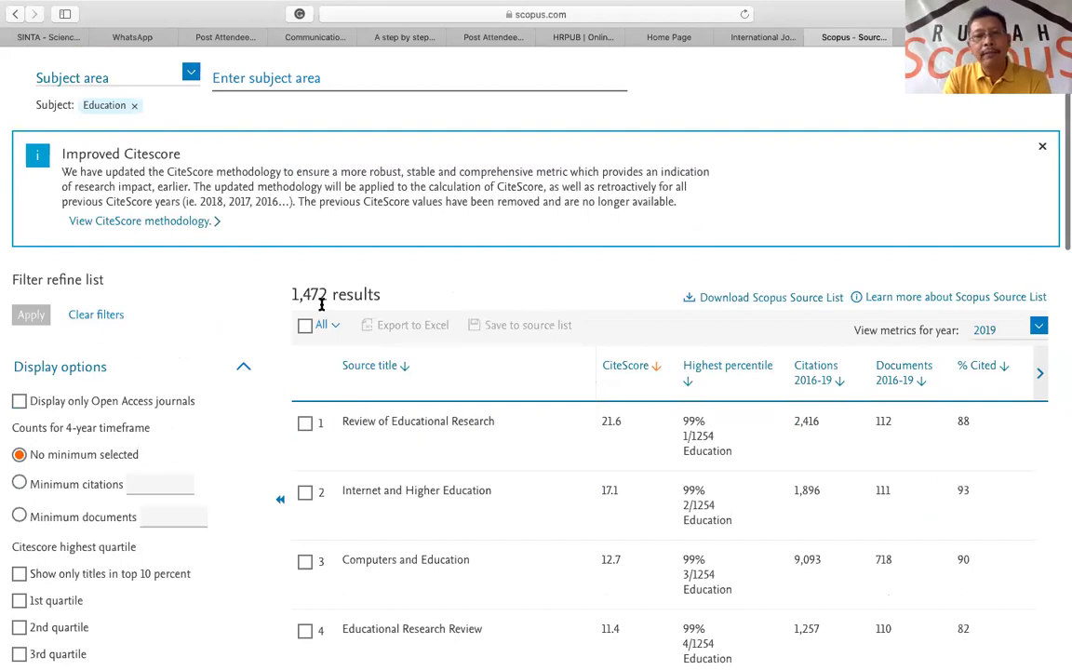
scroll(321, 304, "down", 2)
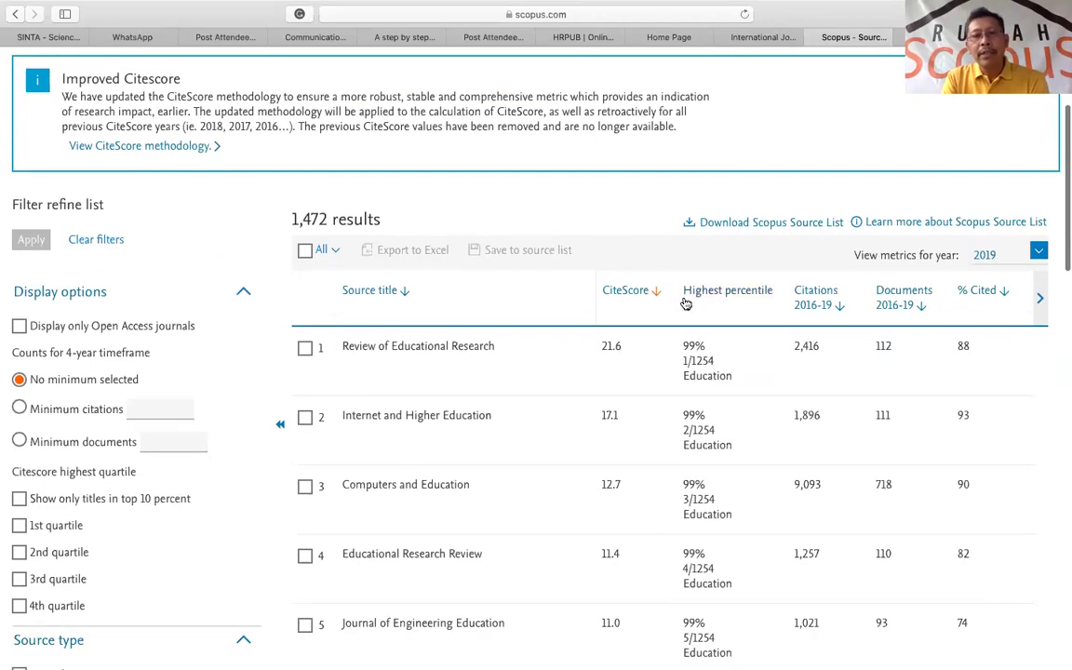
scroll(426, 287, "down", 1)
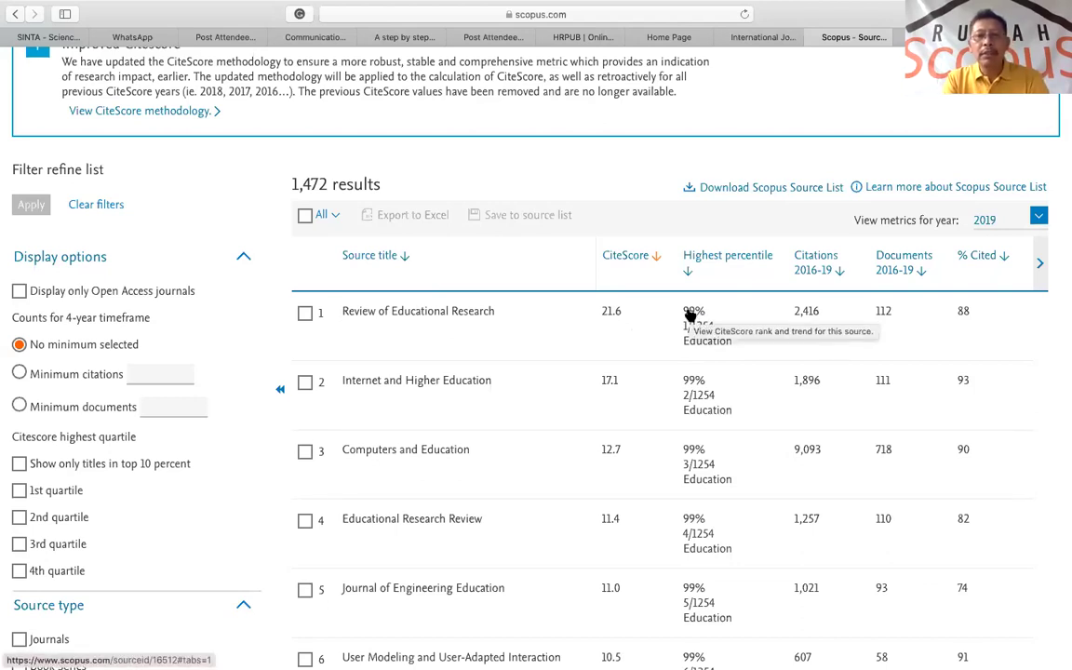
scroll(688, 316, "up", 5)
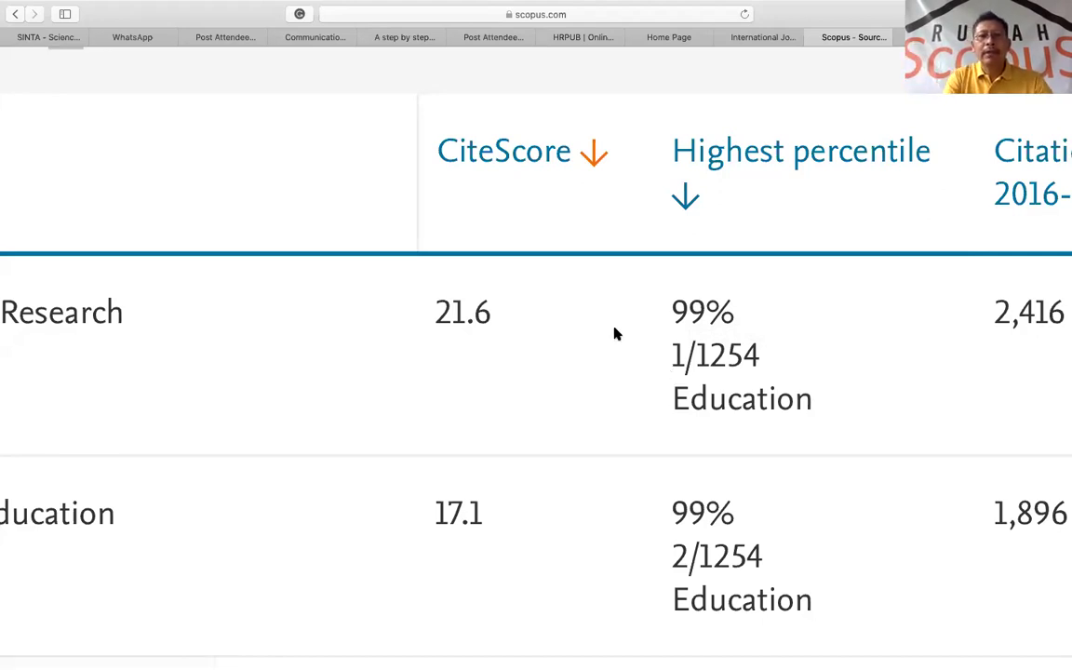
key("ctrl+super+f")
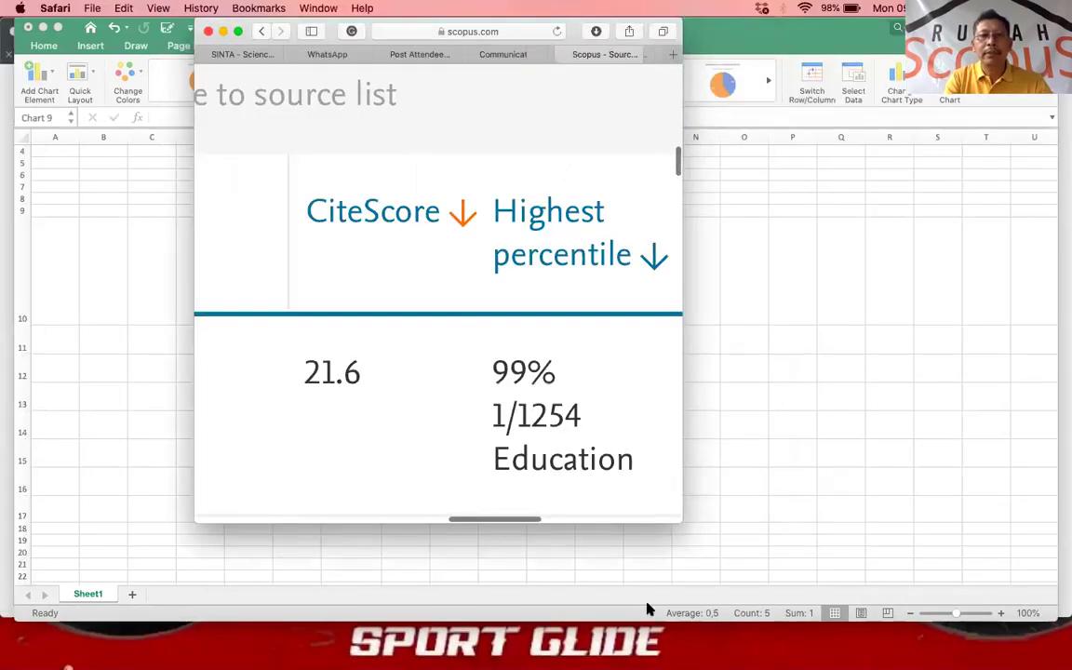
left_click(239, 32)
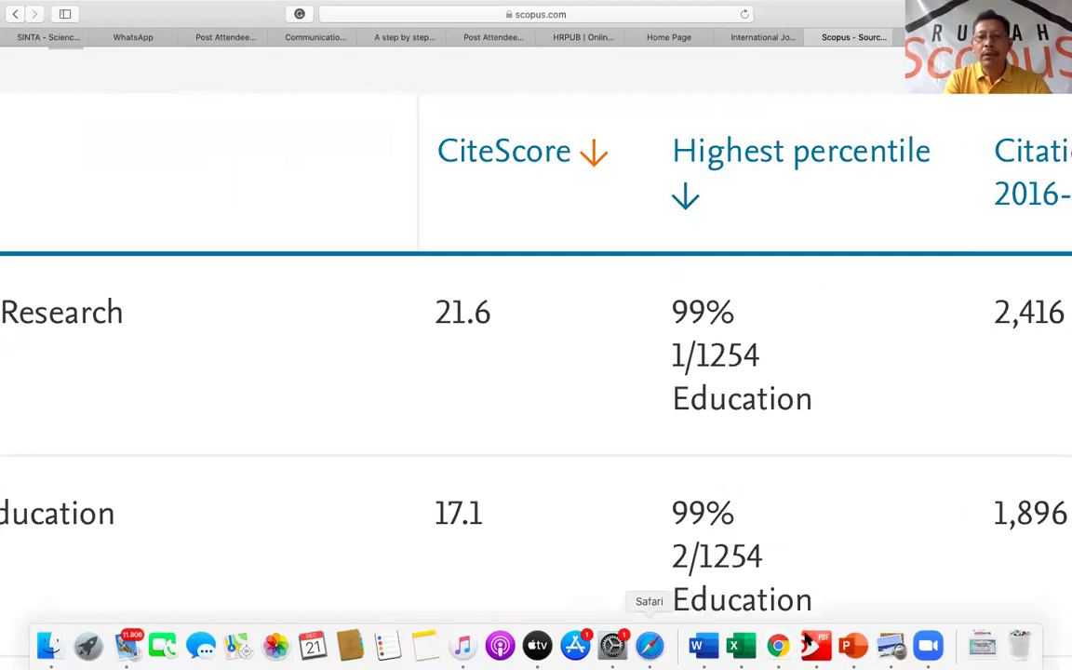
left_click(860, 651)
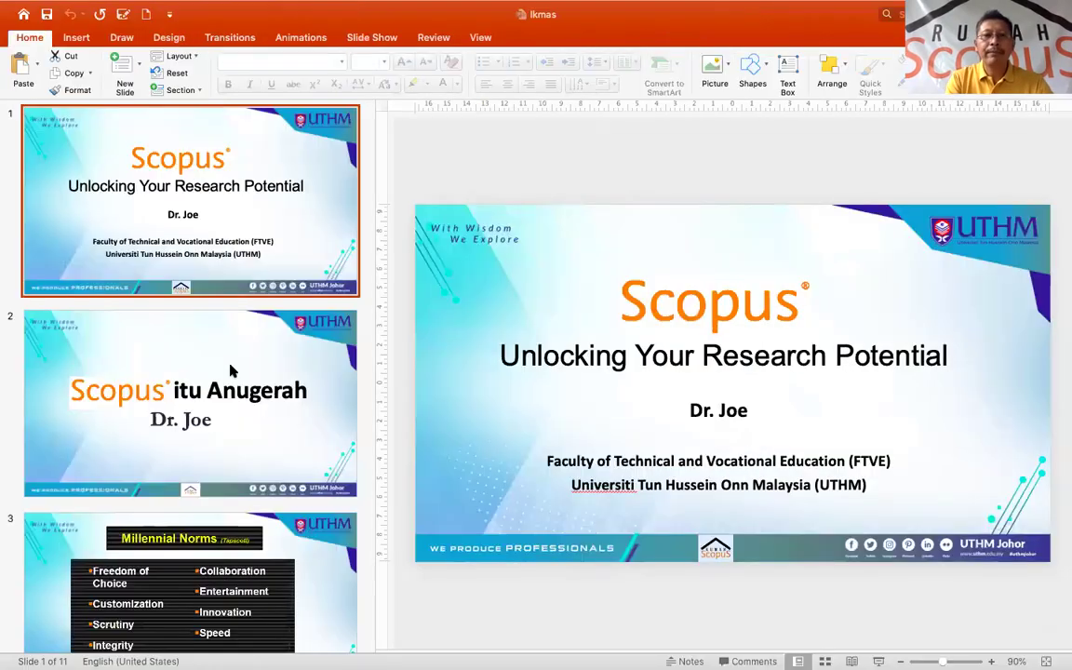
left_click(232, 370)
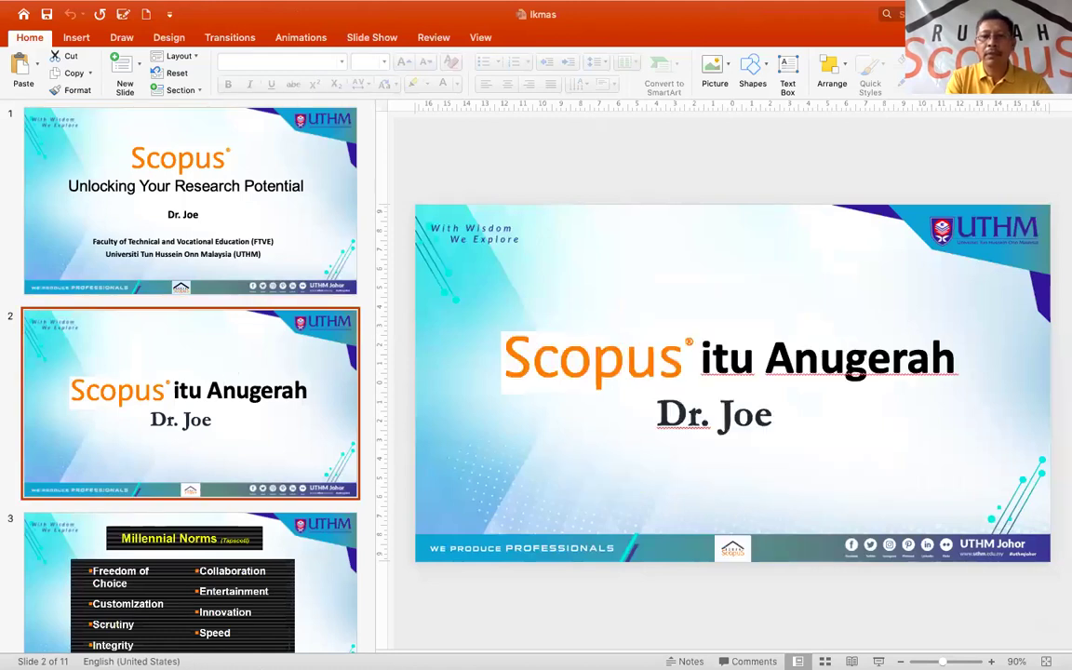
mouse_move(778, 652)
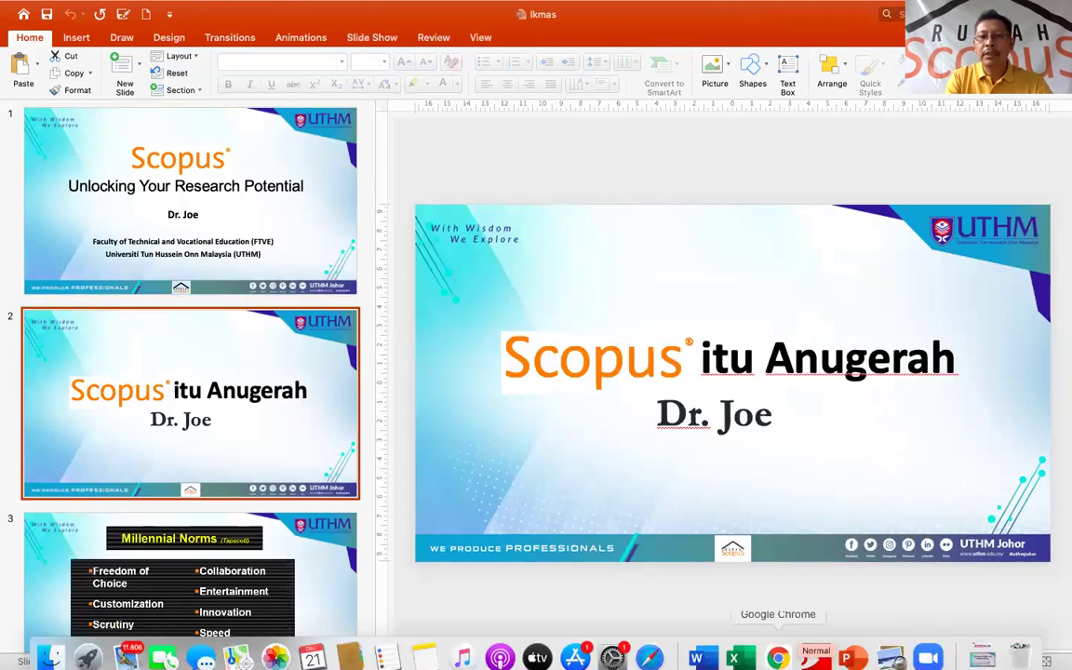
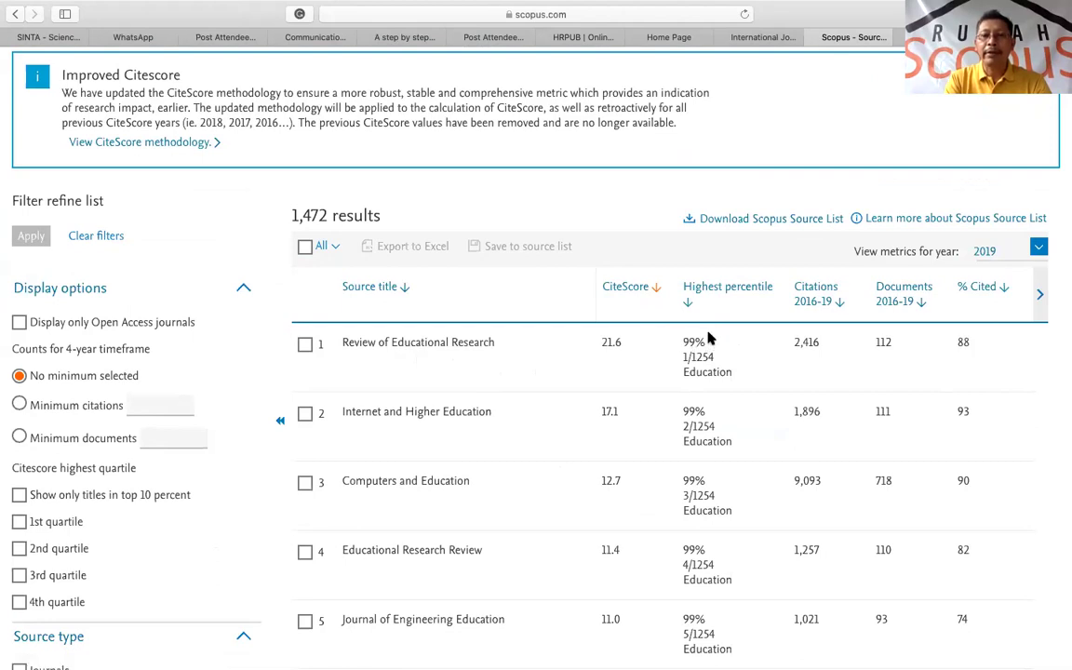
Step: Sort the Education sources by highest percentile in ascending order and look over the listed titles
scroll(729, 335, "down", 1)
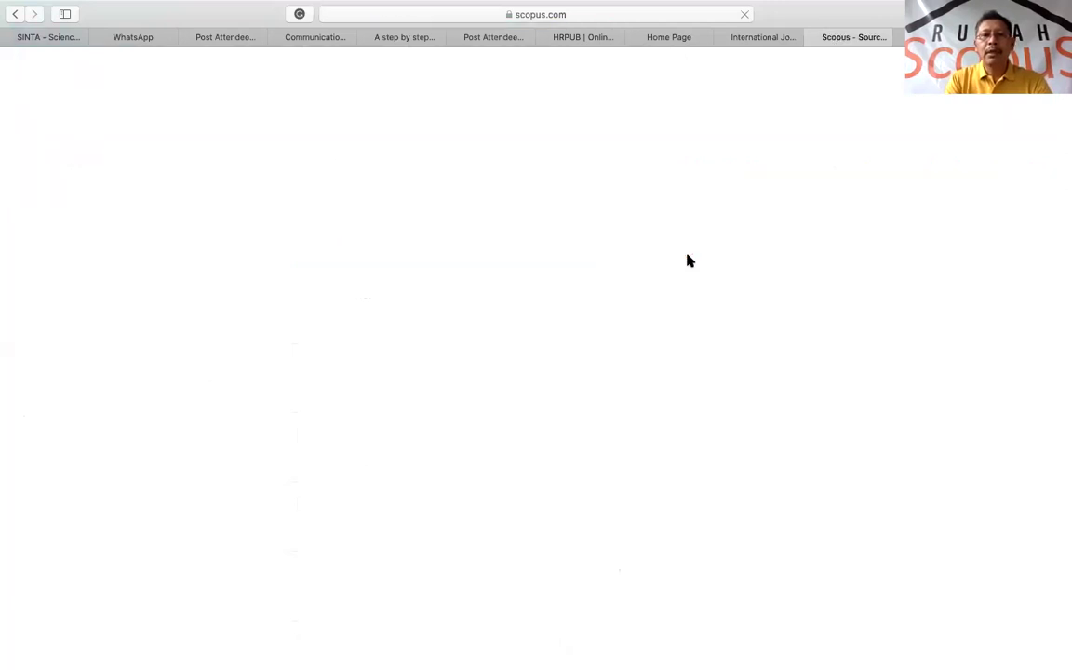
scroll(689, 262, "down", 5)
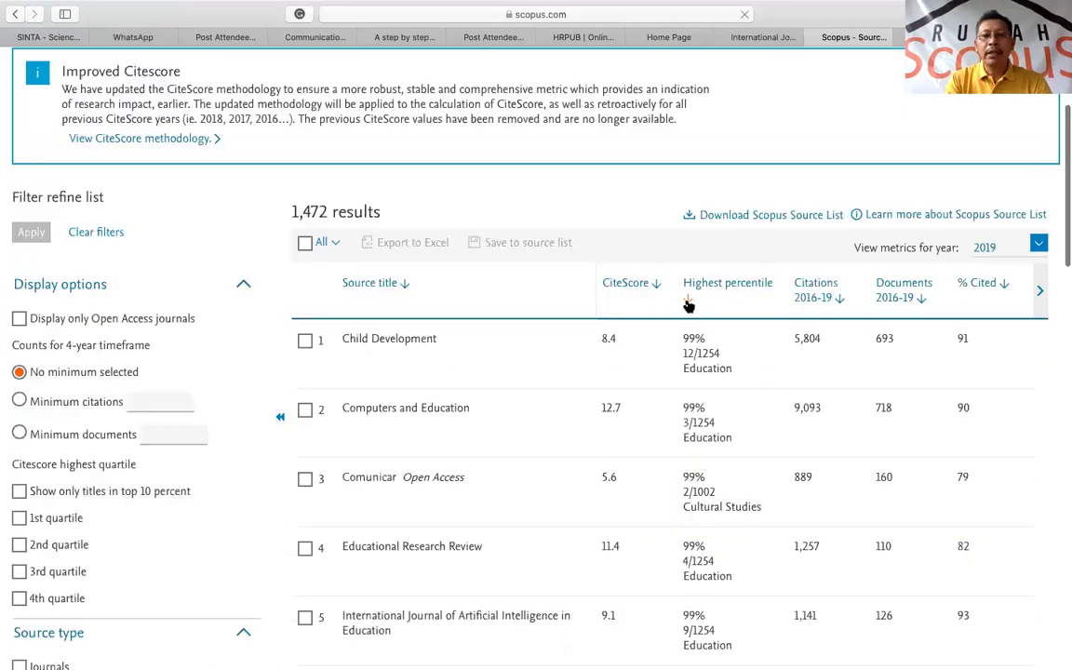
left_click(688, 302)
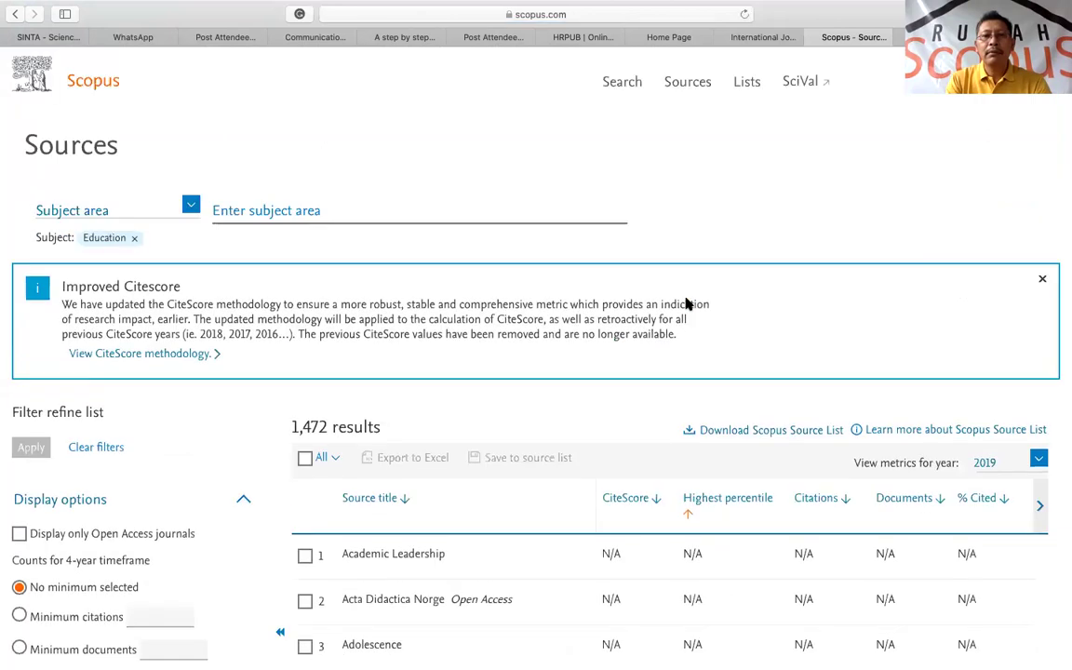
scroll(686, 304, "down", 5)
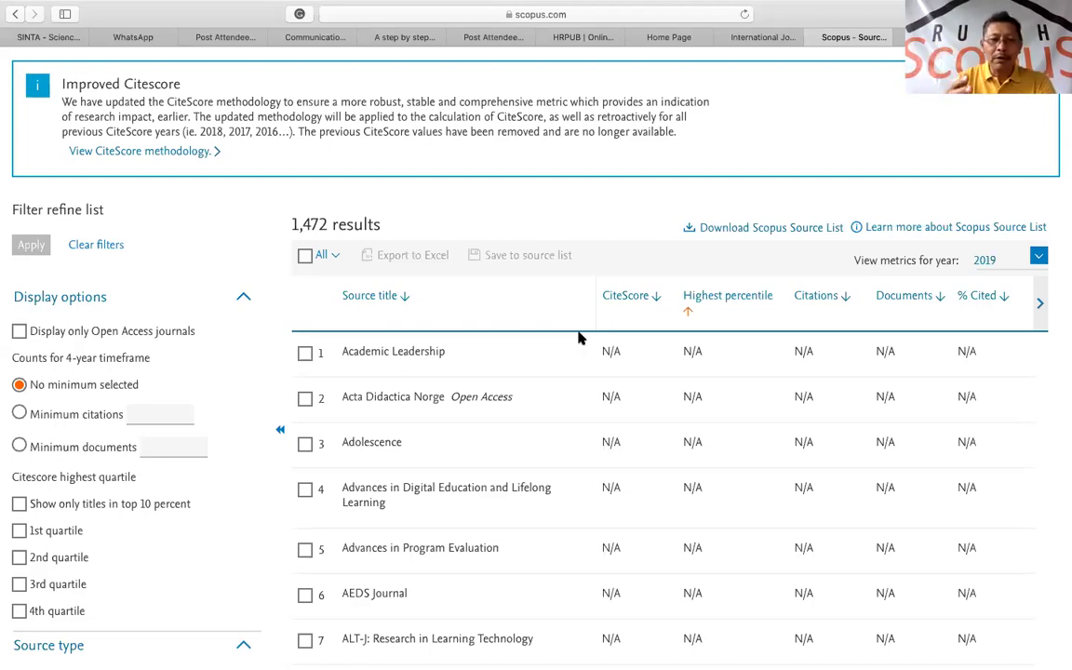
scroll(577, 339, "down", 3)
scroll(578, 339, "up", 2)
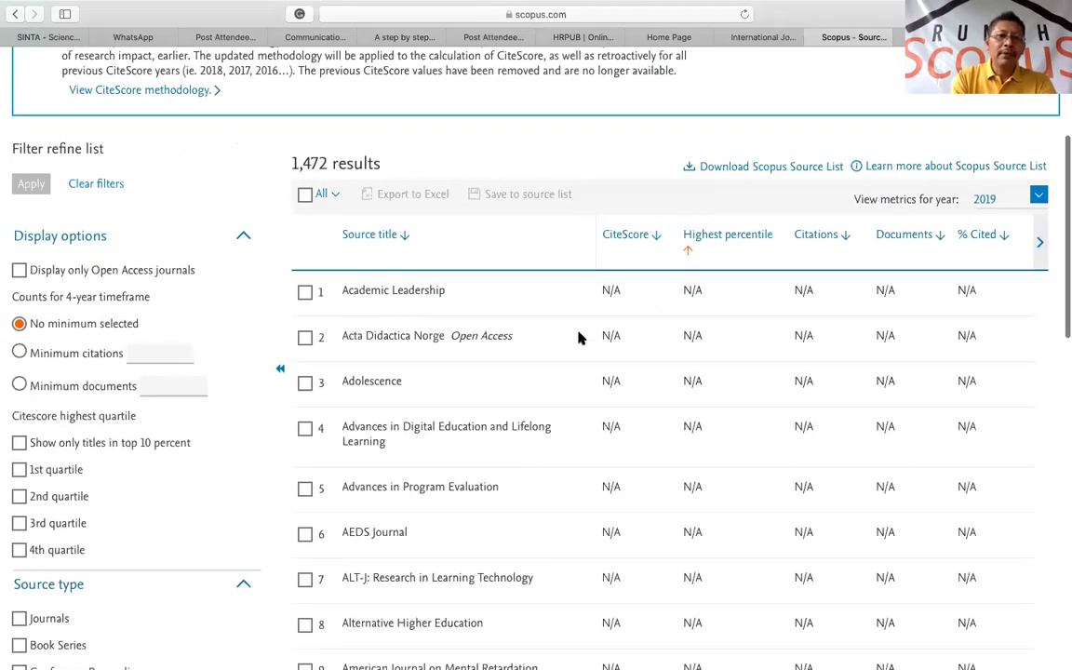
scroll(577, 337, "down", 1)
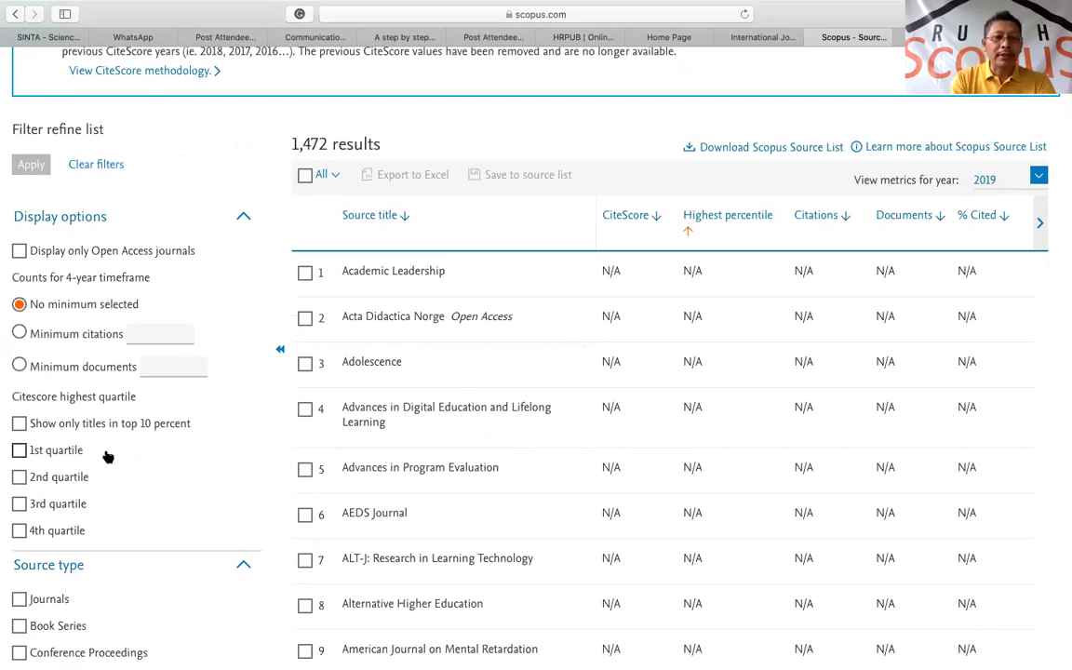
Step: Select the 4th quartile under CiteScore highest quartile and Journals as the source type in the refine filters
scroll(102, 449, "down", 2)
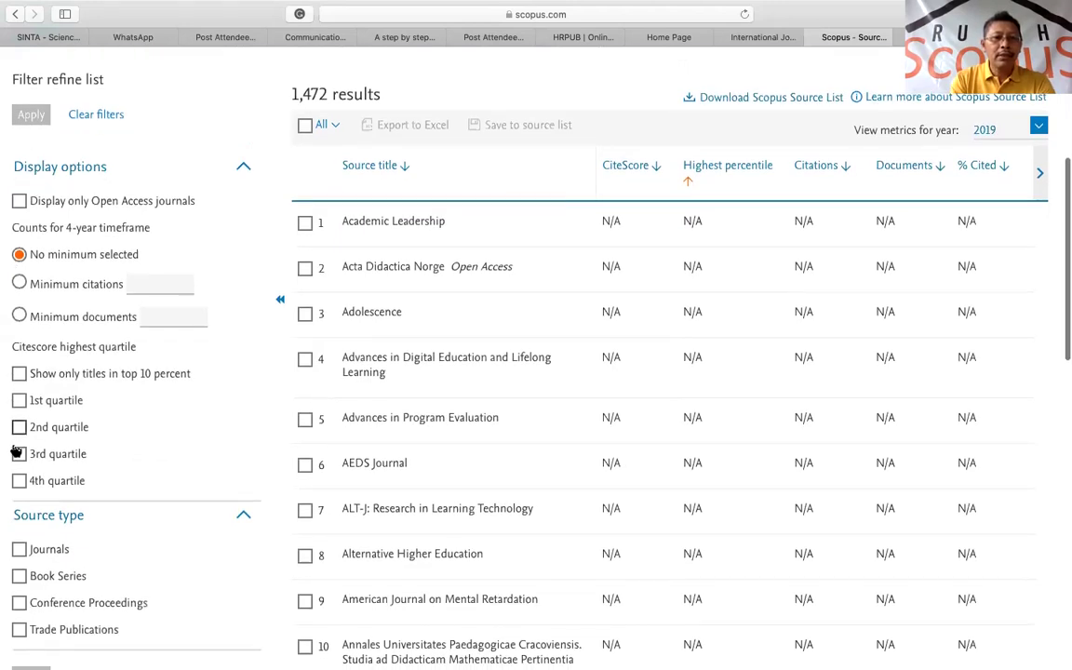
scroll(18, 477, "down", 2)
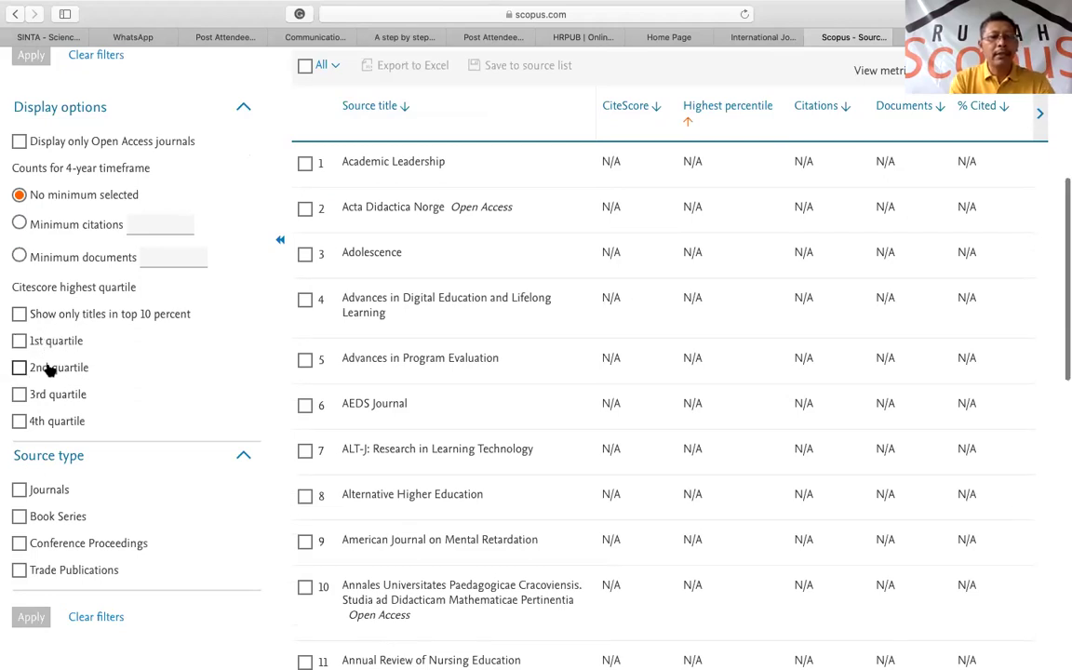
scroll(56, 367, "up", 1)
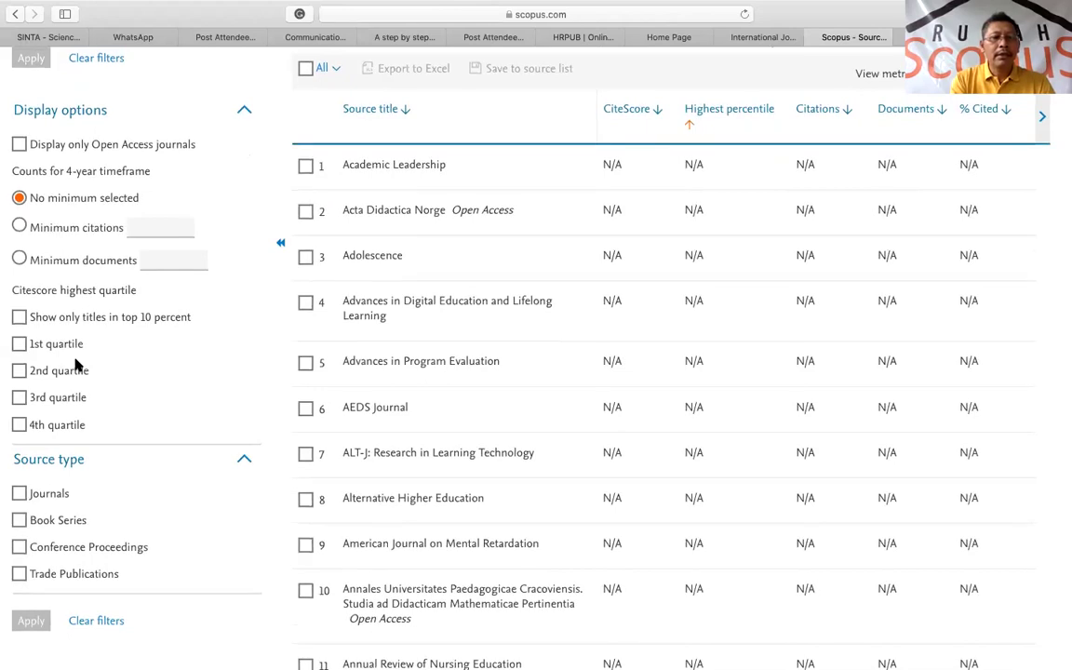
scroll(76, 366, "up", 5)
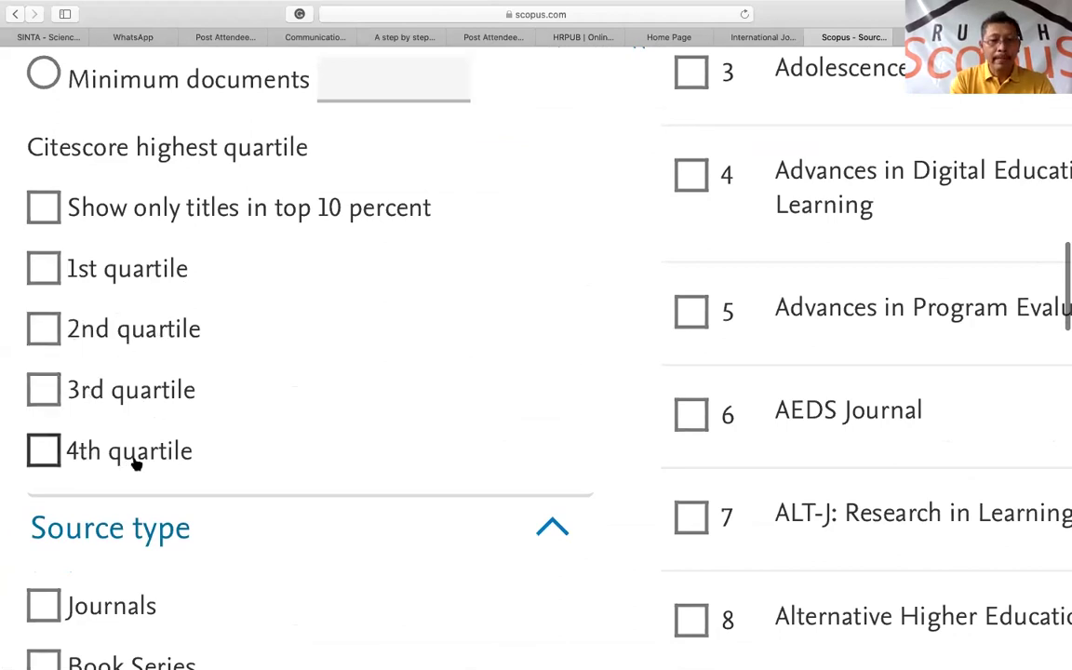
left_click(45, 451)
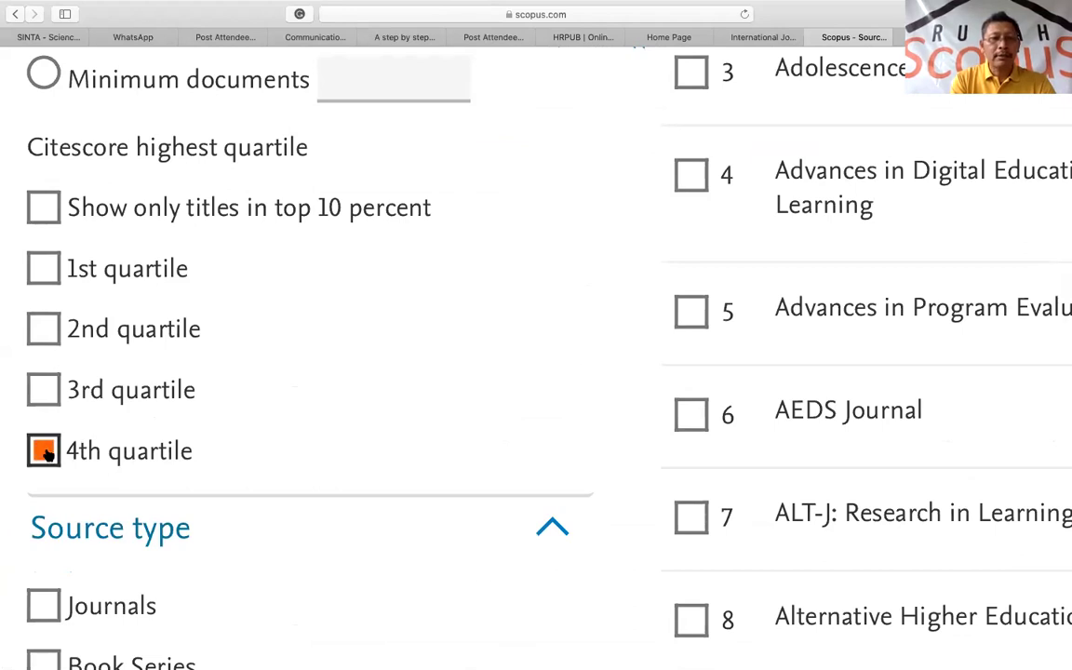
scroll(45, 452, "down", 3)
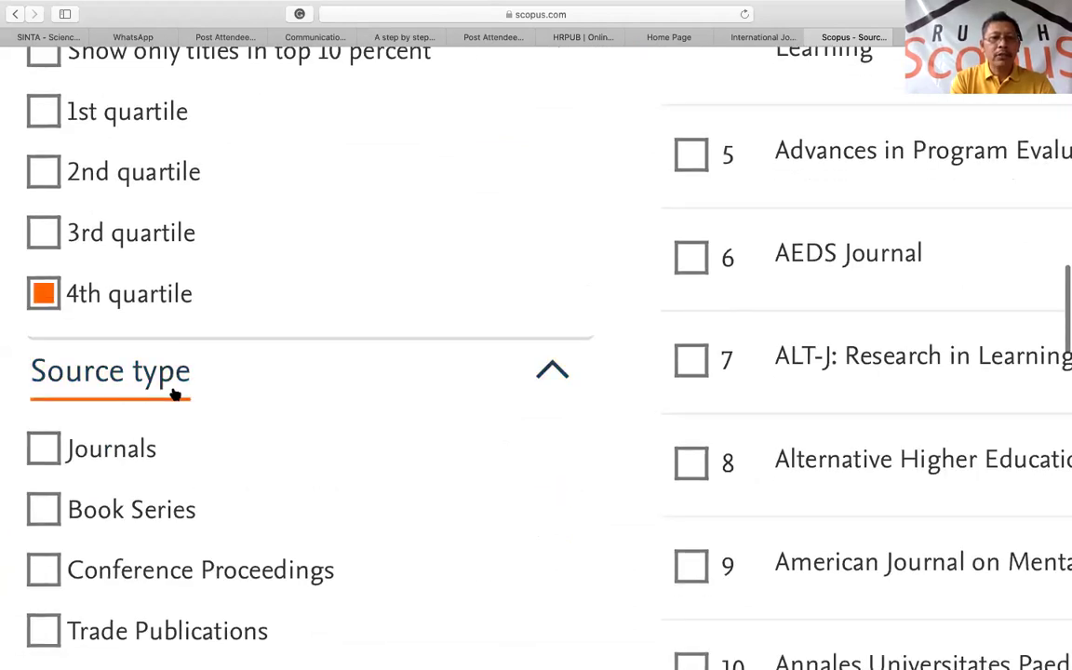
left_click(39, 450)
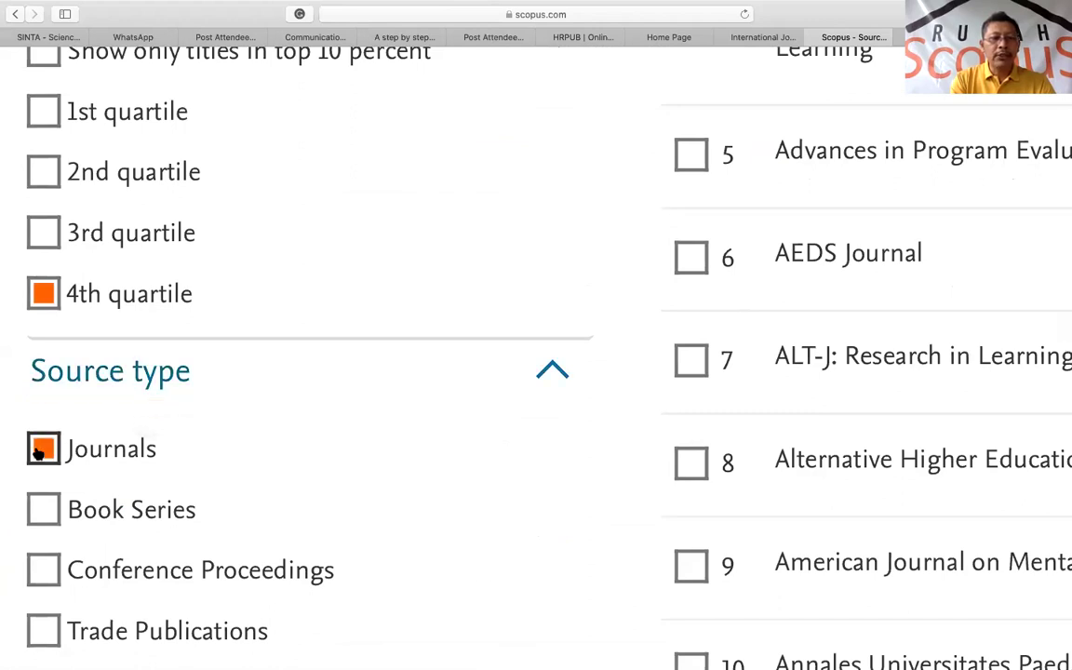
scroll(238, 429, "down", 3)
scroll(238, 429, "down", 5)
Step: Apply the chosen quartile and source type filters to the Education sources list
left_click(30, 562)
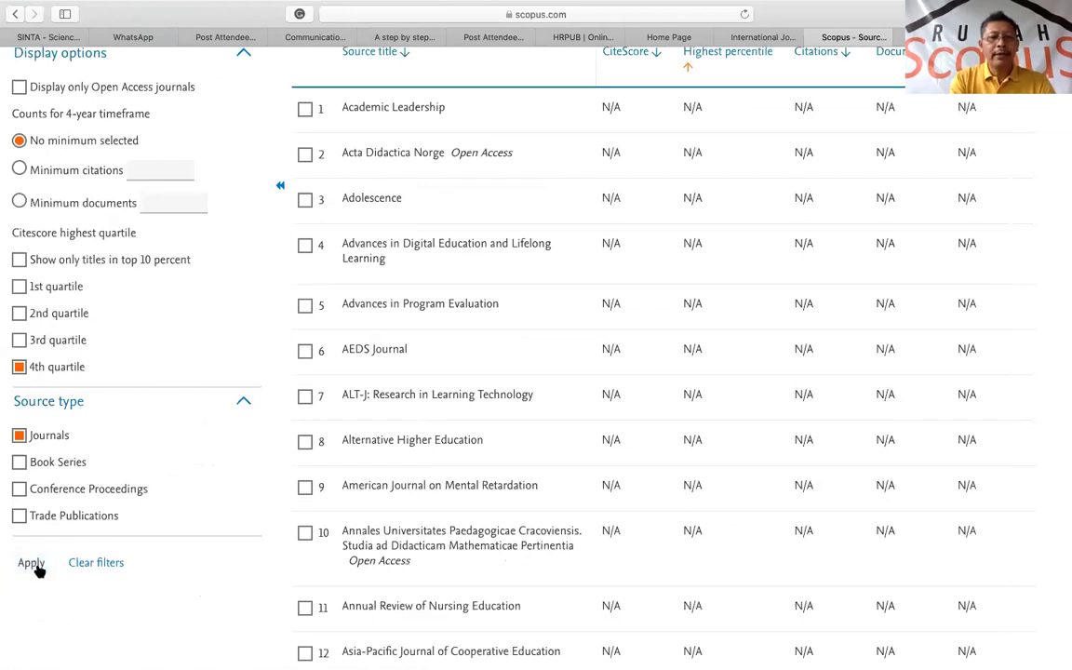
scroll(119, 468, "up", 2)
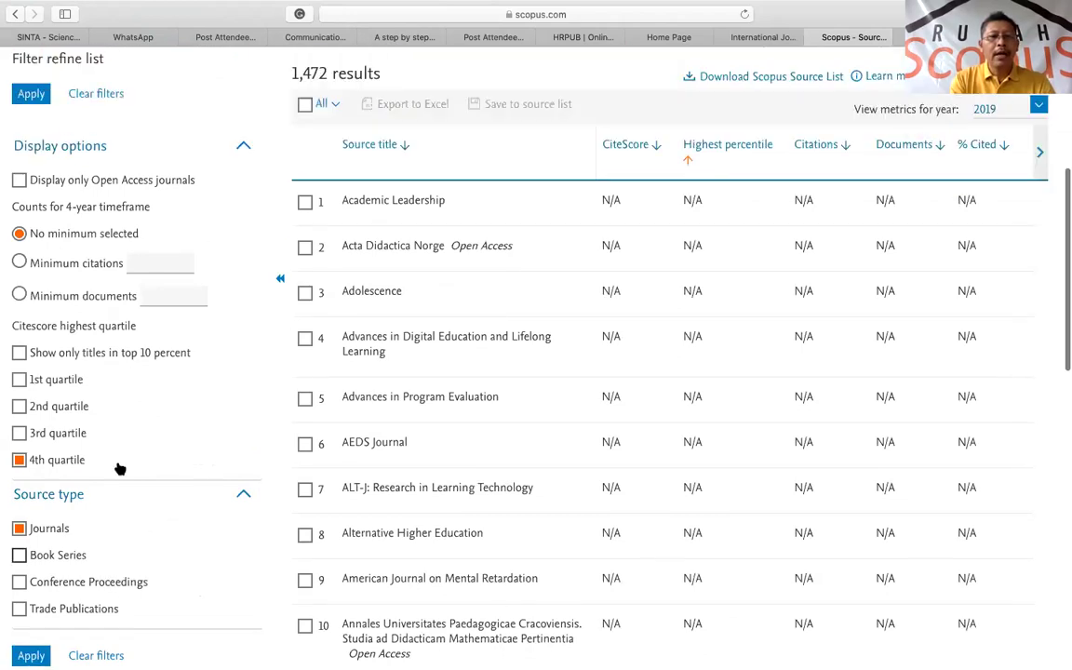
scroll(112, 391, "up", 1)
left_click(31, 118)
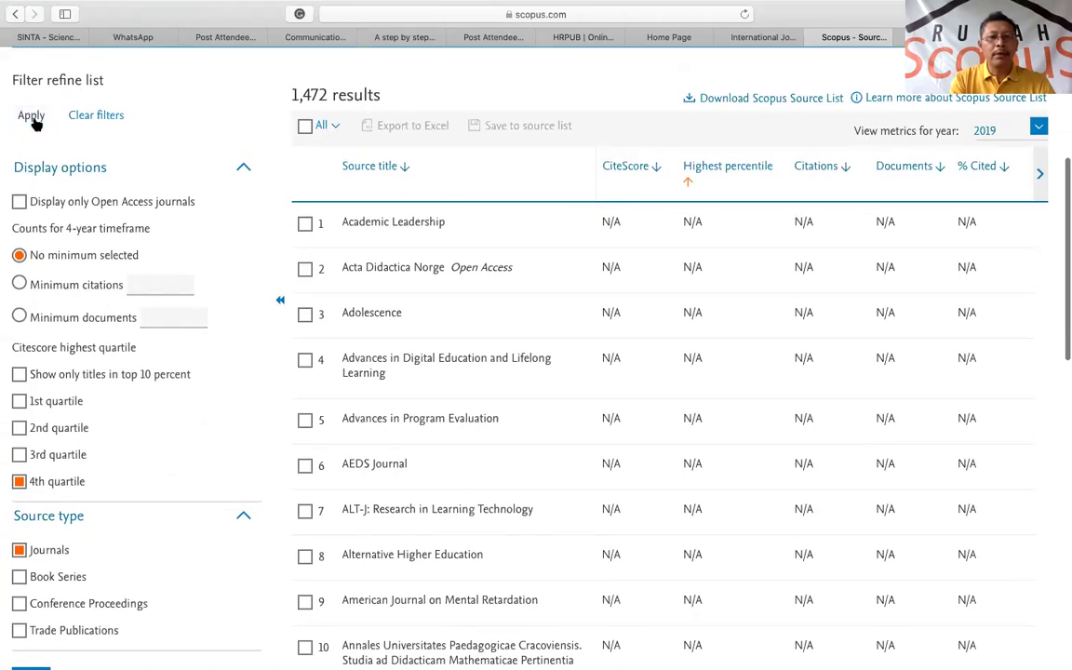
left_click(32, 116)
left_click(45, 117)
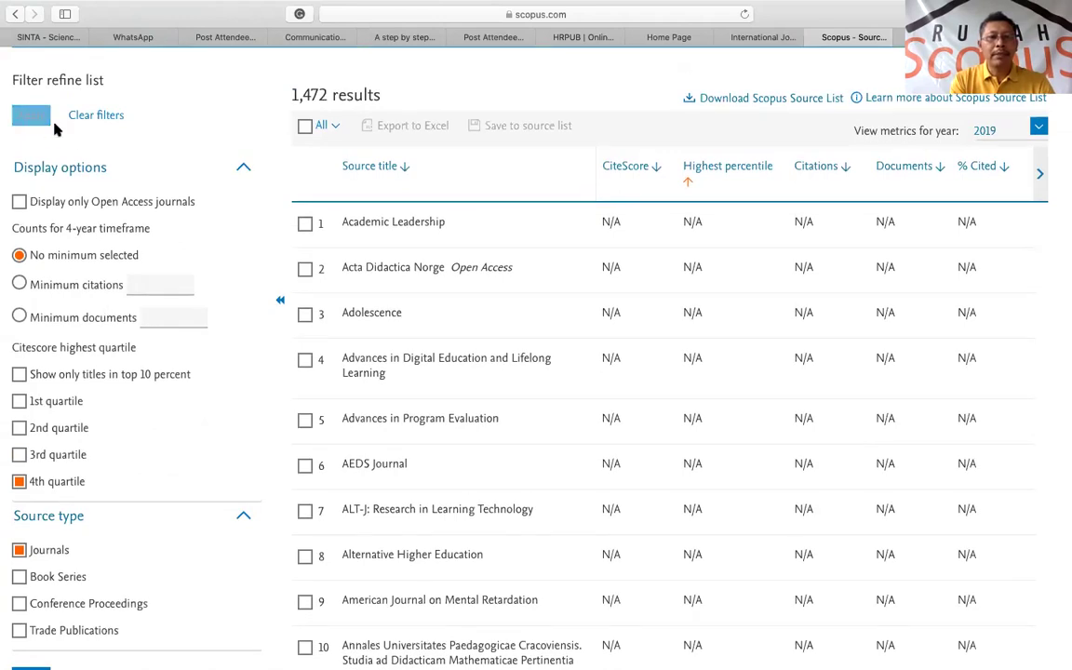
Step: Apply the 4th quartile and Journals filters to the Education sources list and check the refined results
left_click(47, 119)
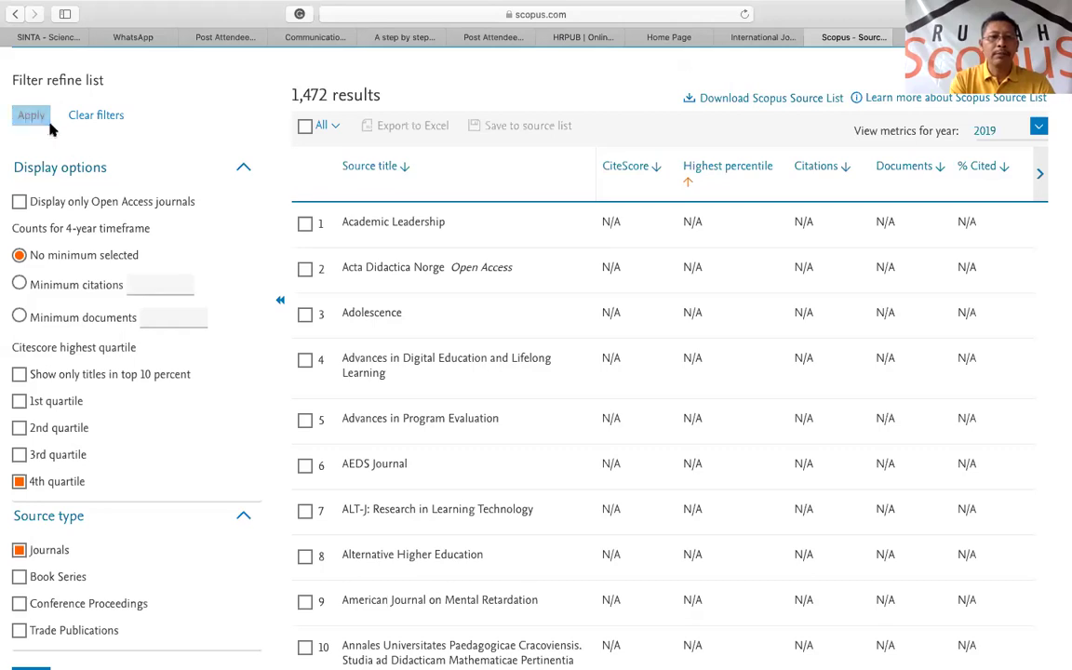
left_click(36, 117)
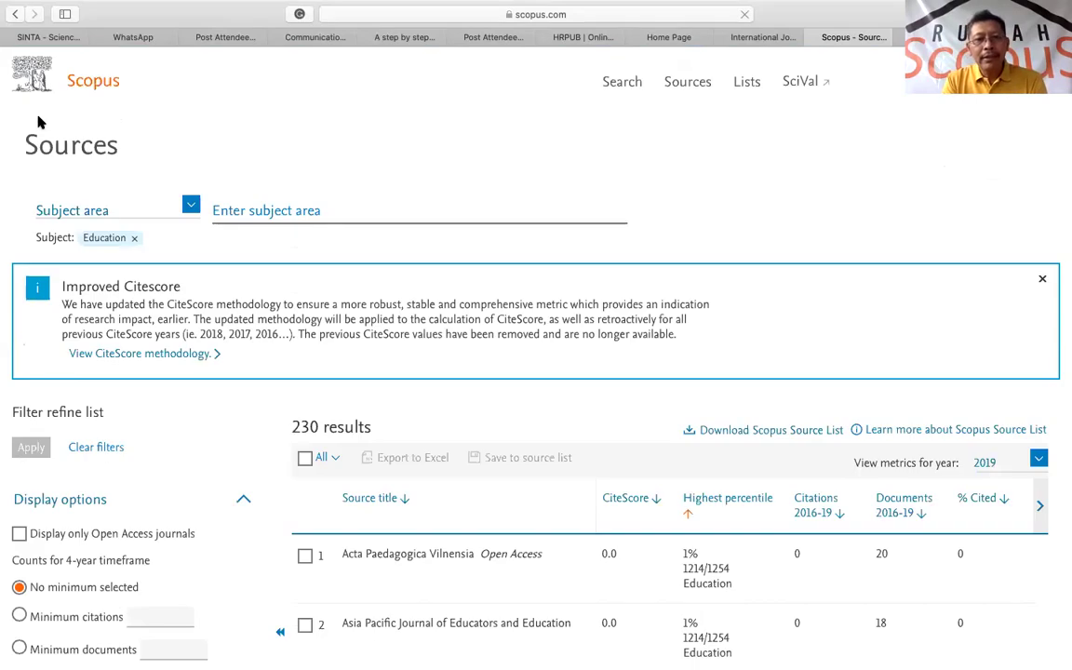
scroll(39, 121, "down", 2)
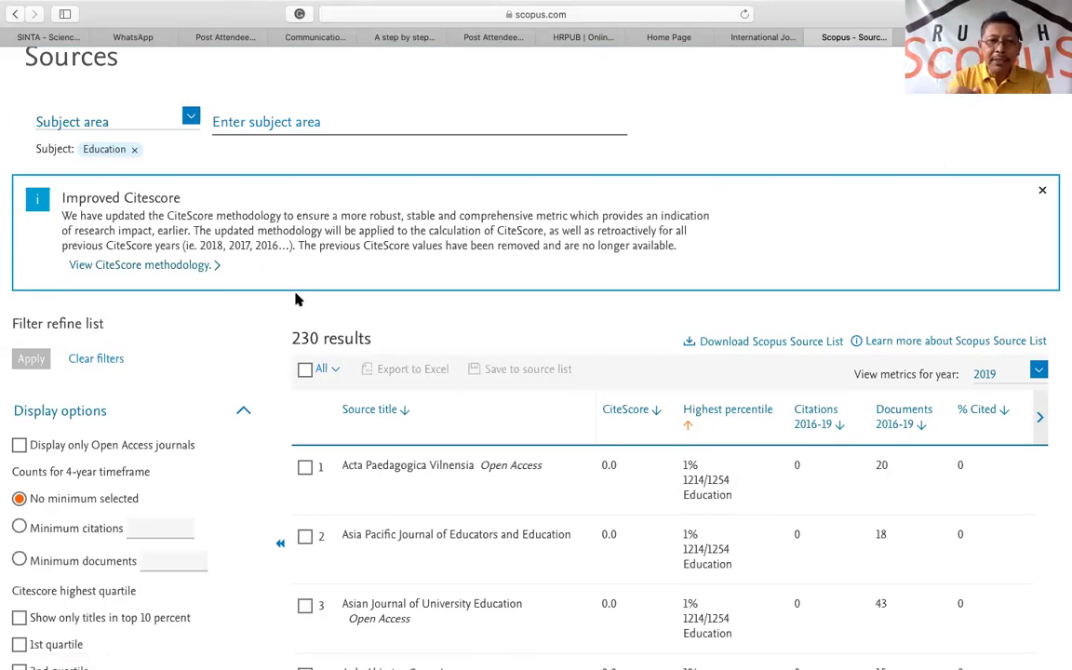
scroll(239, 311, "down", 5)
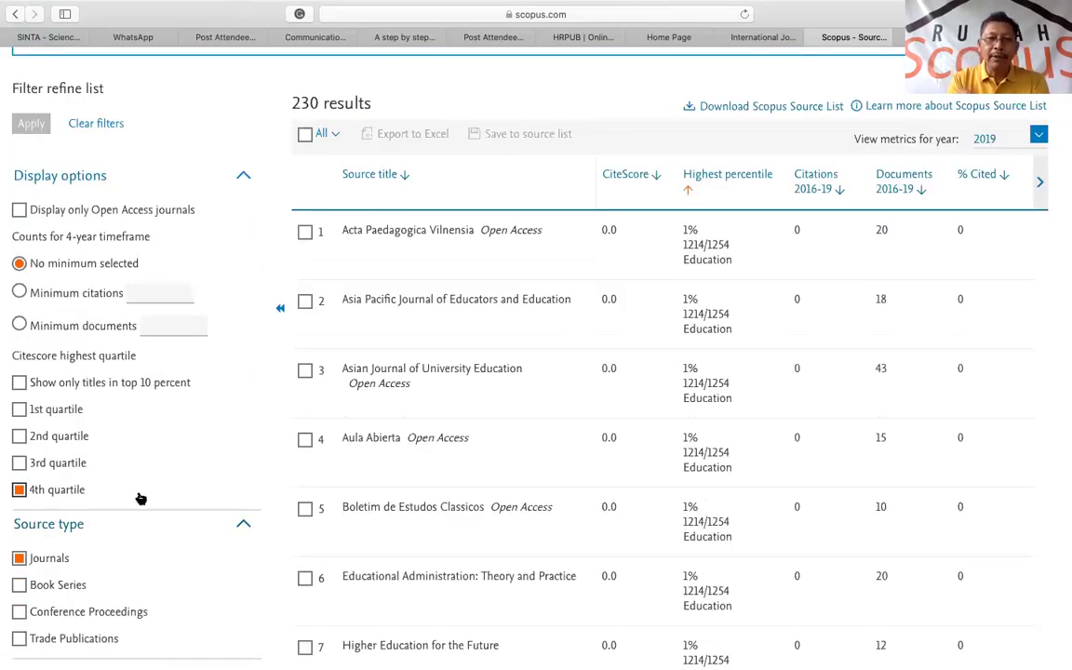
Step: Examine the CiteScore and highest percentile figures of the first journals in the 4th-quartile list
scroll(140, 499, "up", 1)
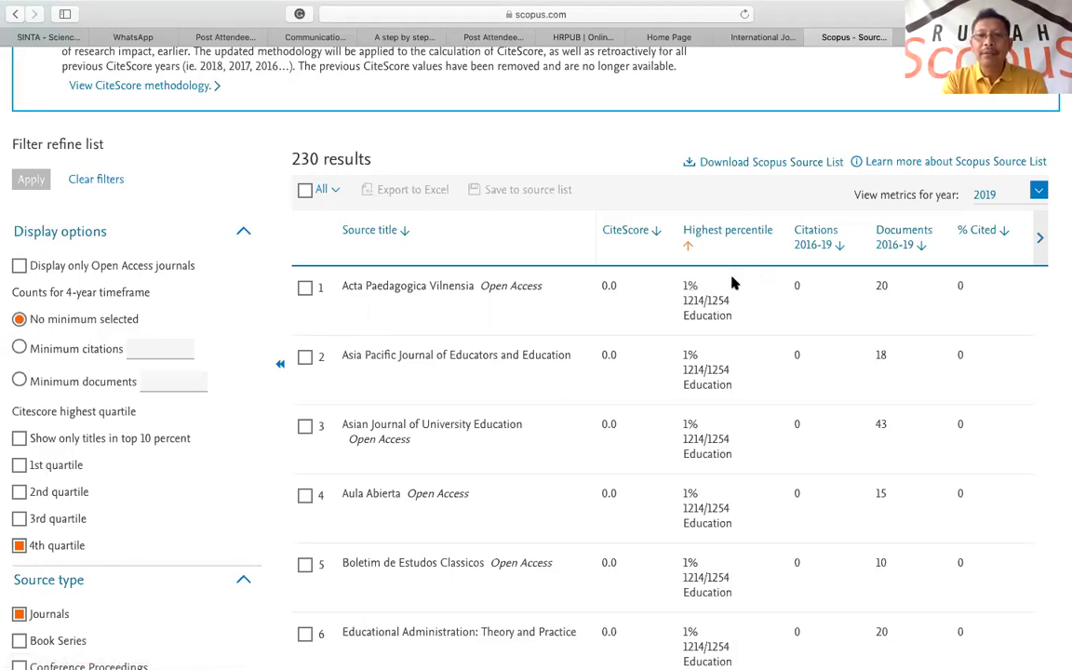
scroll(746, 257, "up", 1)
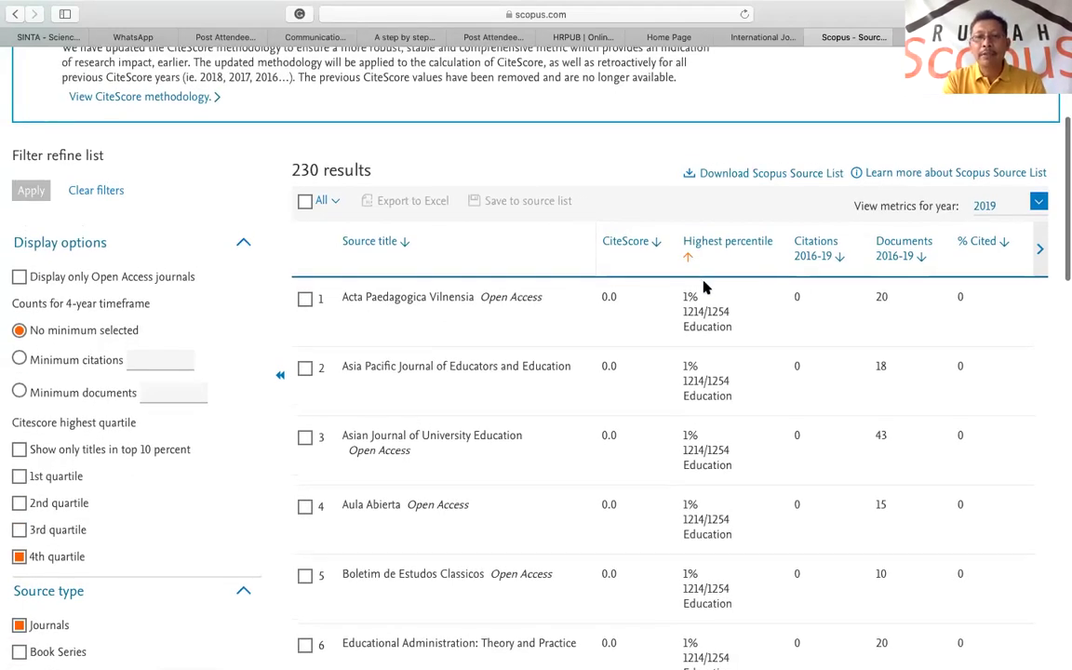
scroll(704, 283, "up", 5)
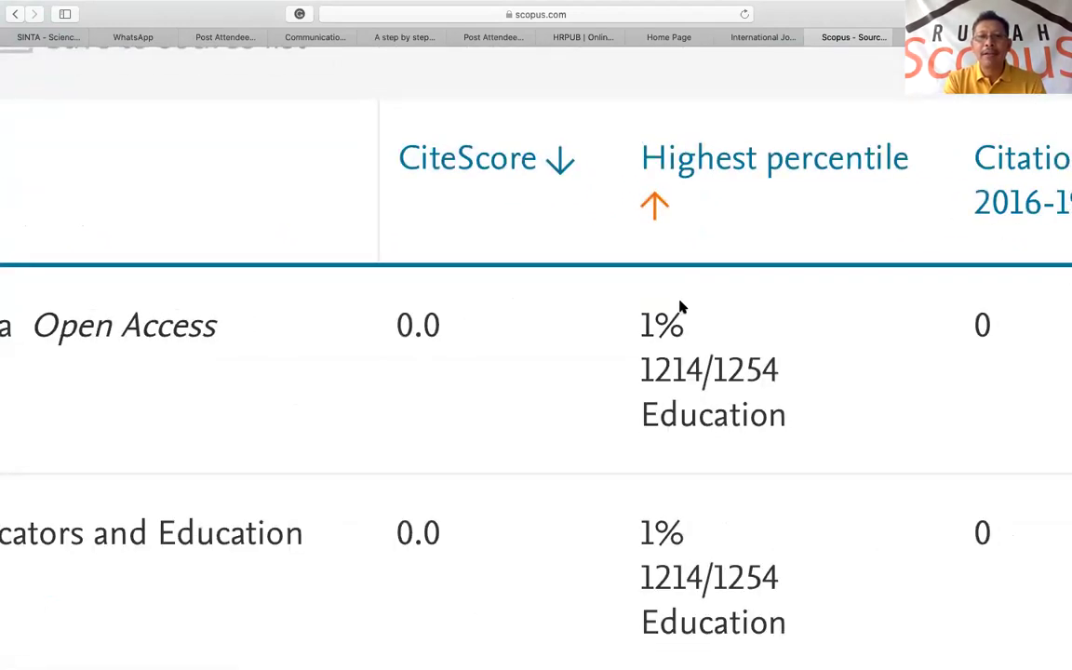
scroll(680, 307, "down", 5)
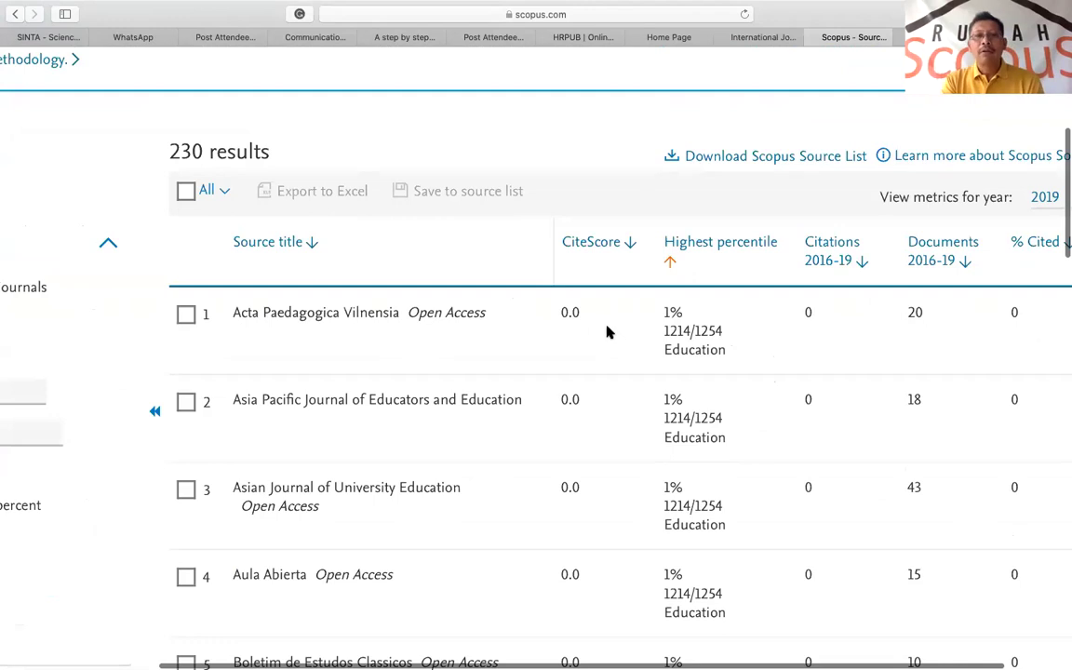
scroll(605, 333, "down", 4)
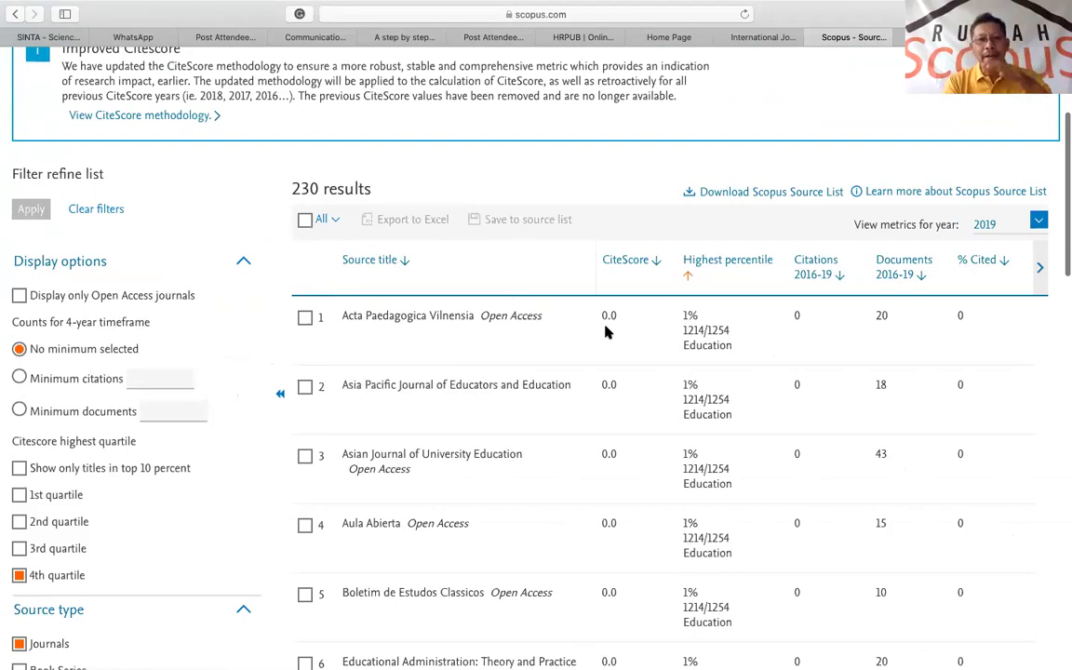
Step: Sort the 4th-quartile journals by highest percentile in descending order and open the source details of Curriculum and Teaching
left_click(688, 277)
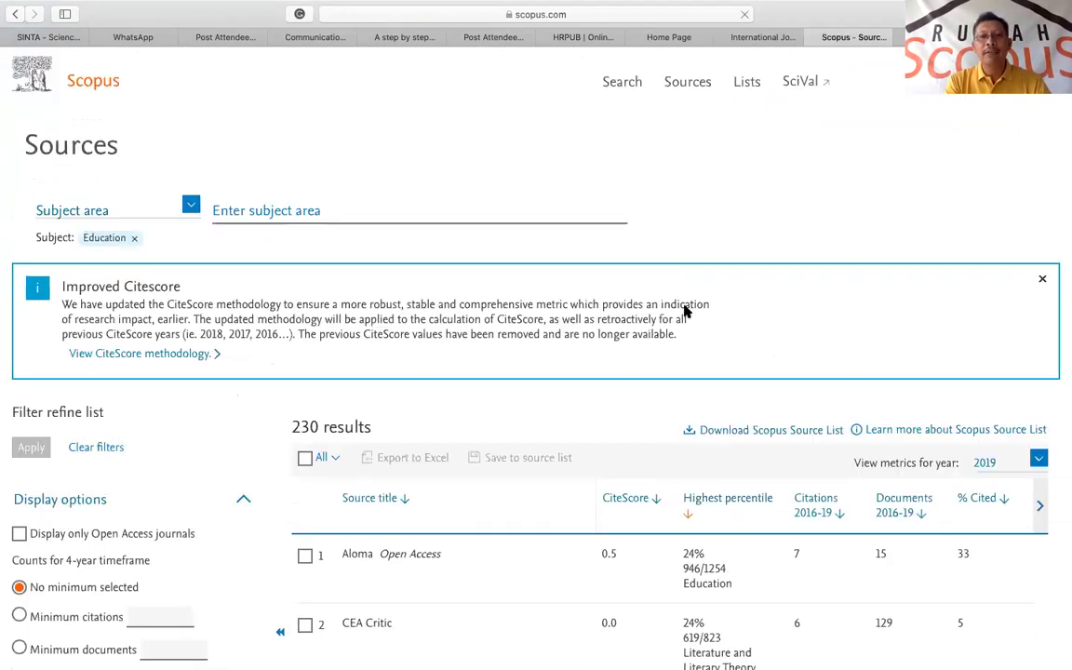
scroll(676, 332, "down", 3)
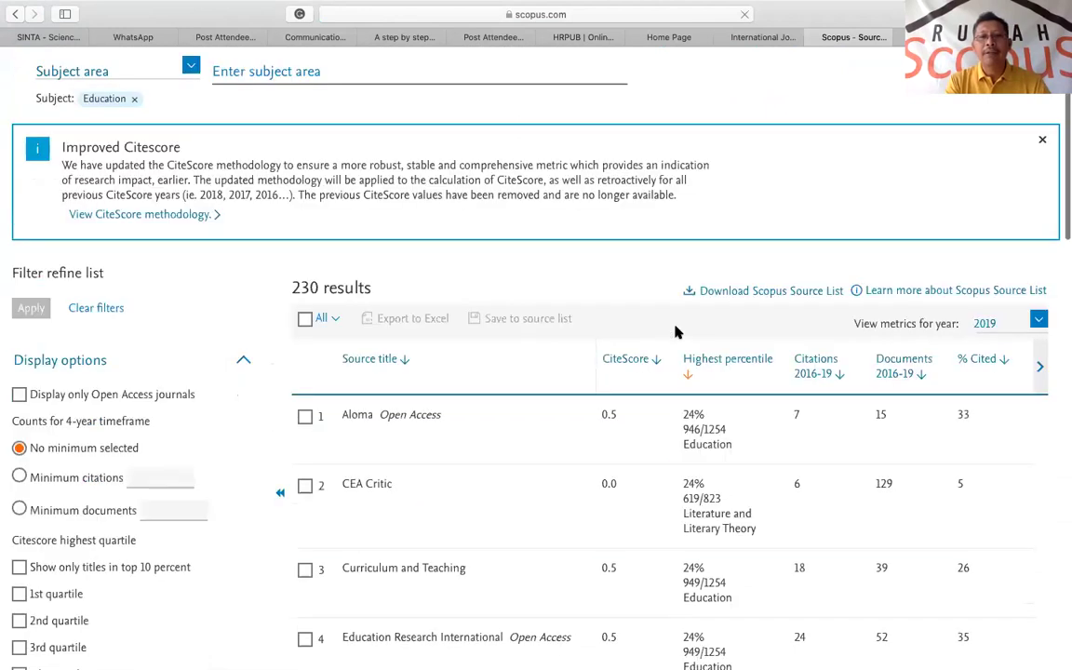
scroll(677, 332, "down", 2)
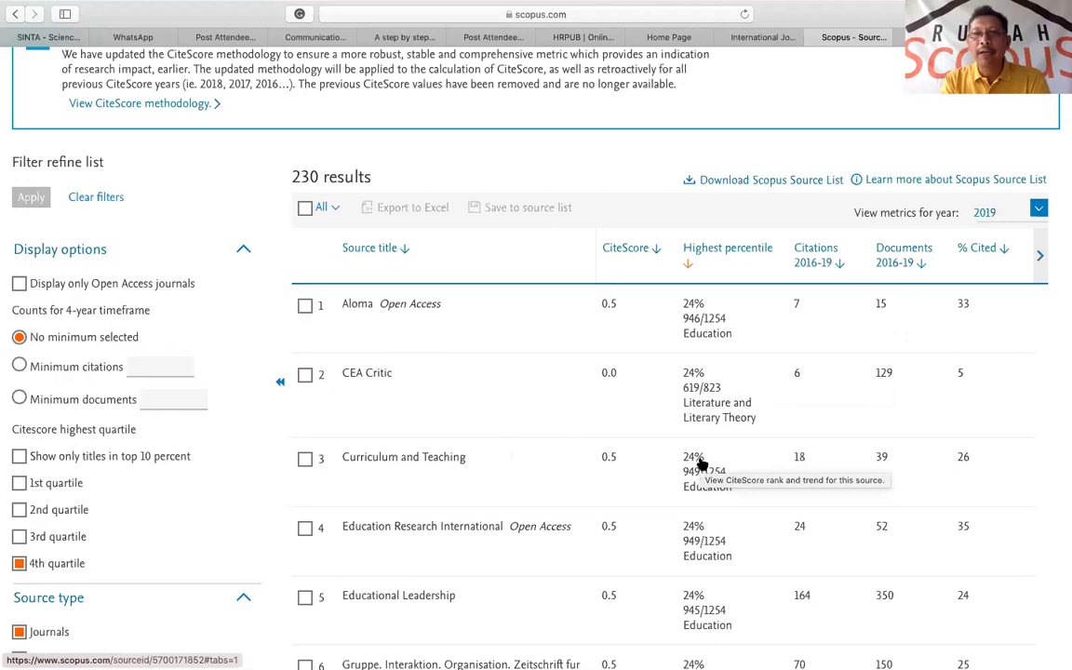
scroll(702, 465, "down", 2)
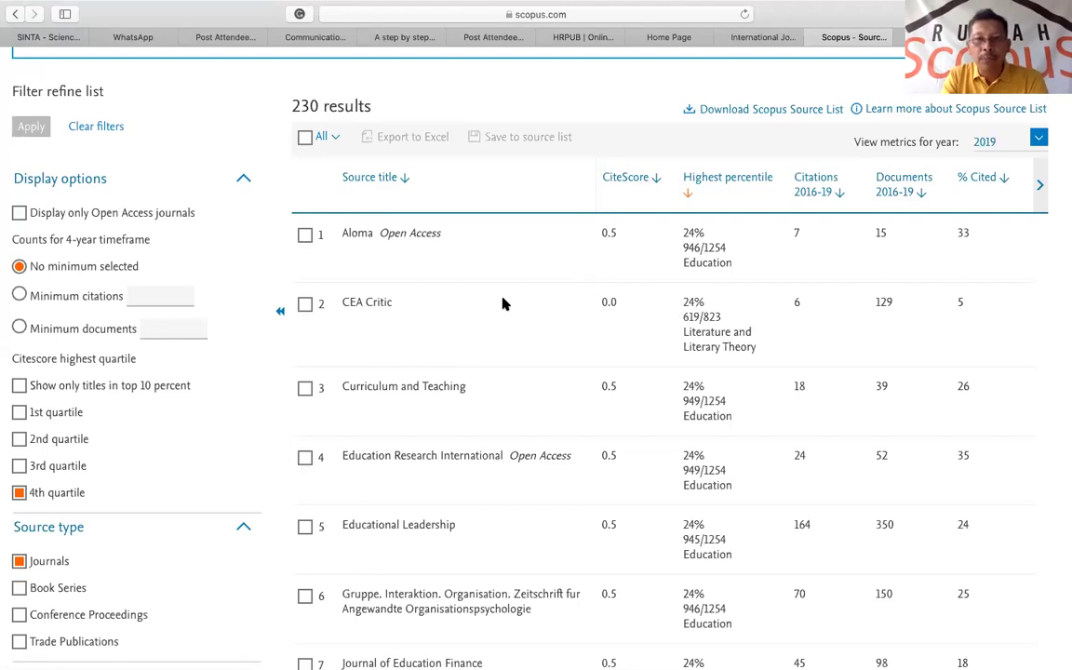
scroll(502, 304, "down", 2)
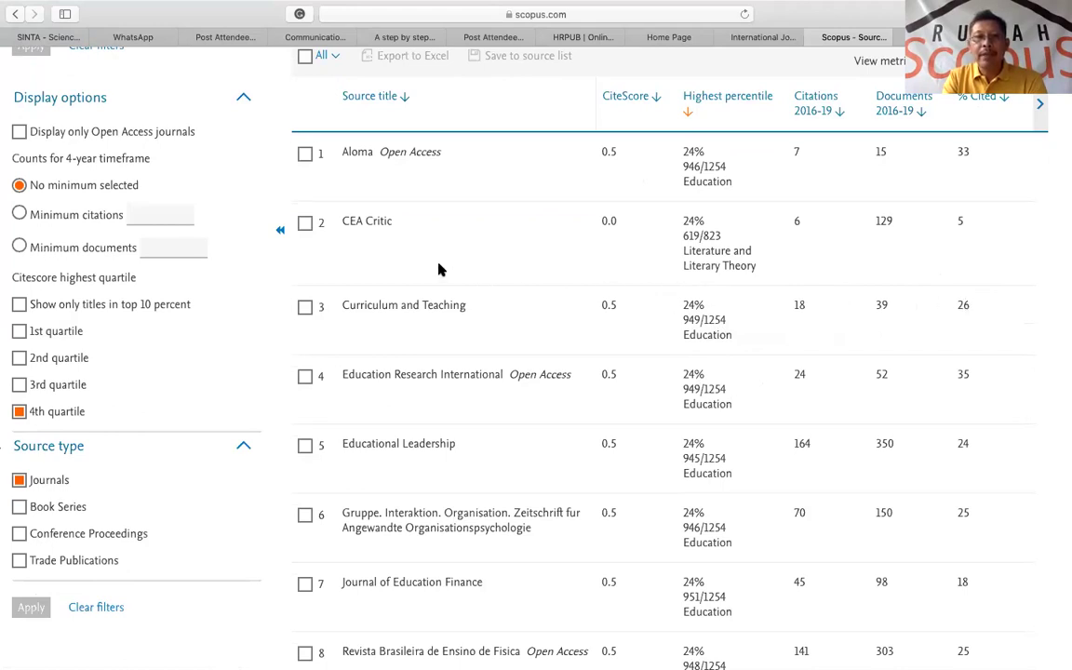
left_click(408, 311)
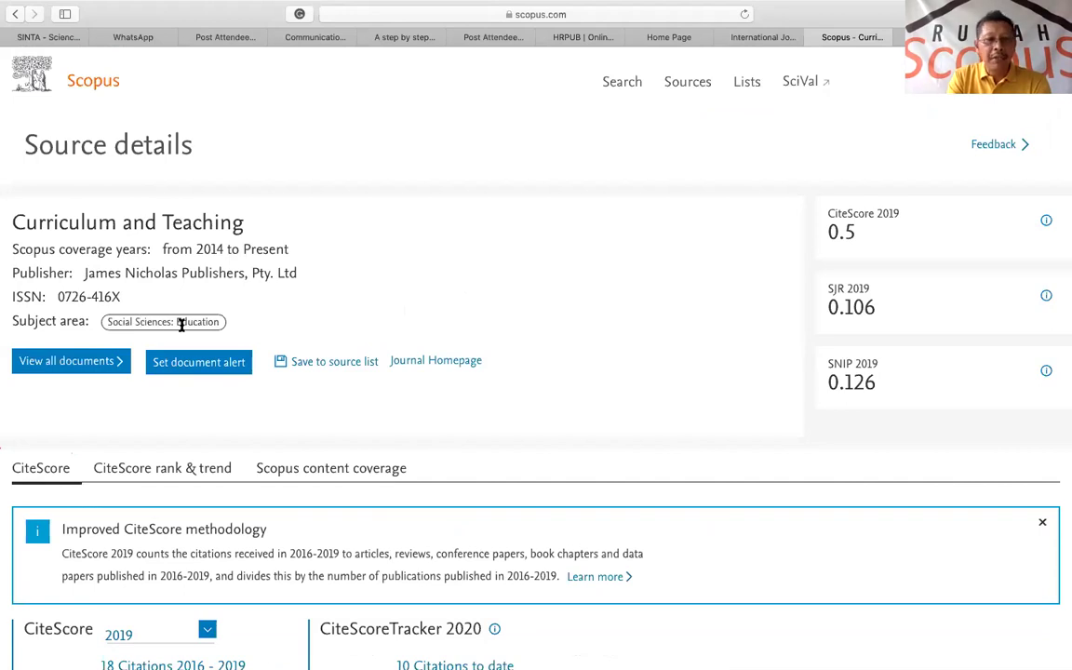
scroll(181, 324, "down", 1)
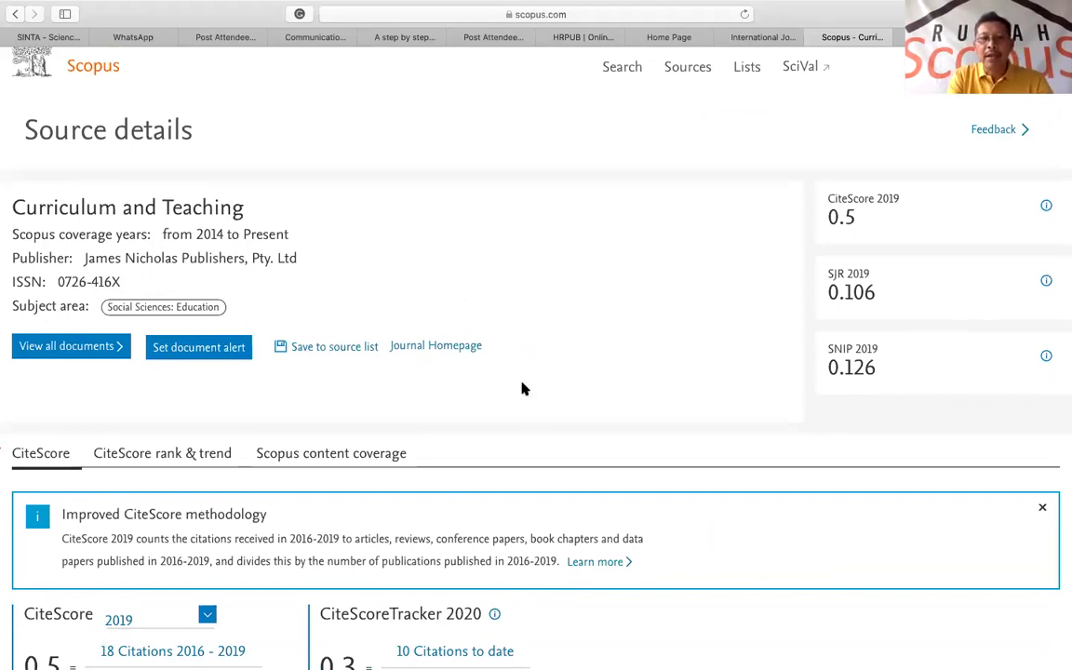
Step: Switch to the PowerPoint presentation and go back to the slide titled Identifying the Journal
mouse_move(741, 656)
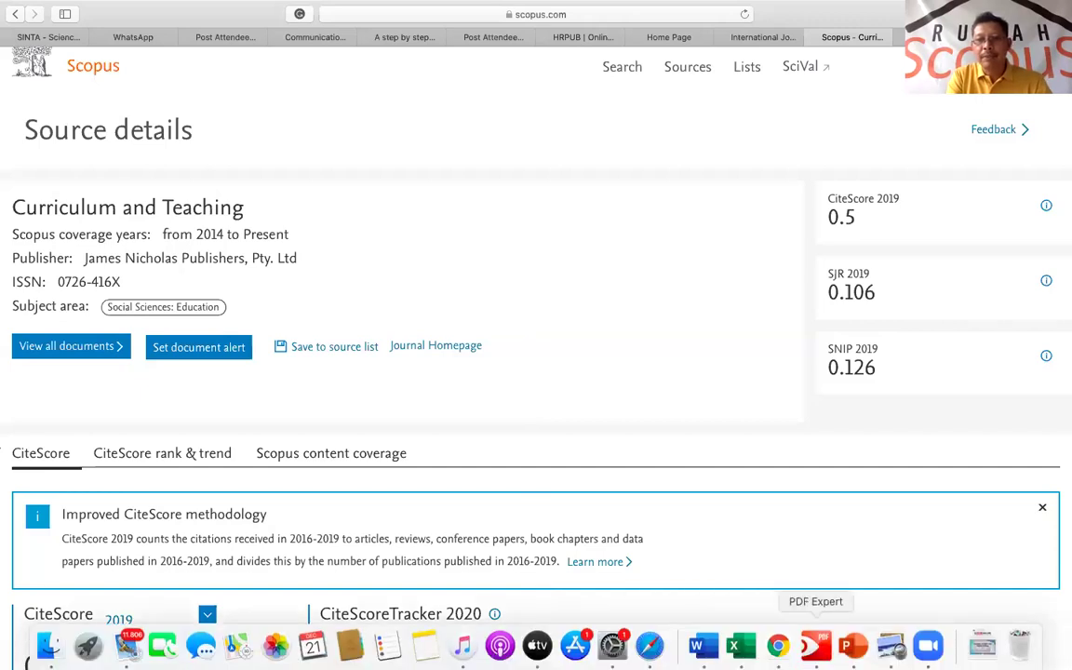
left_click(853, 649)
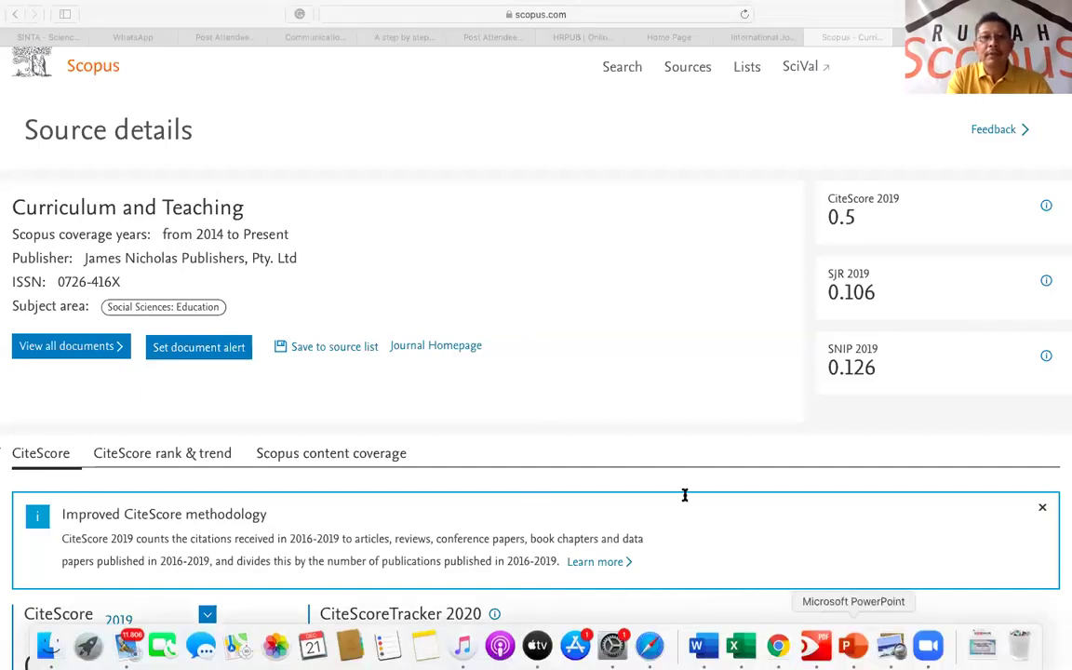
scroll(189, 231, "up", 3)
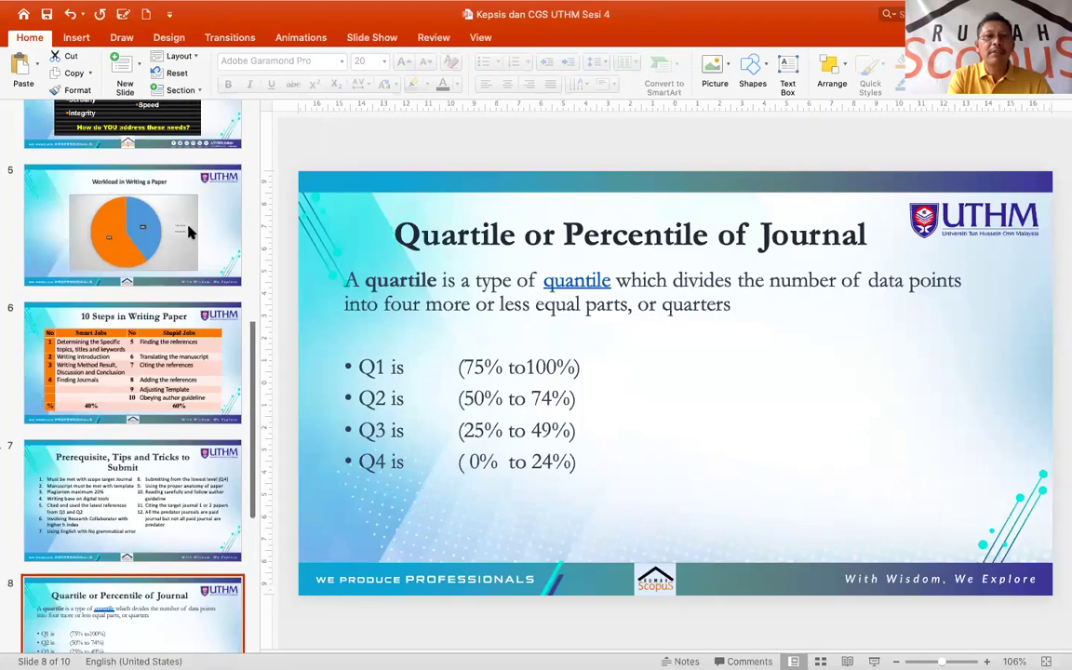
scroll(168, 198, "up", 7)
left_click(103, 361)
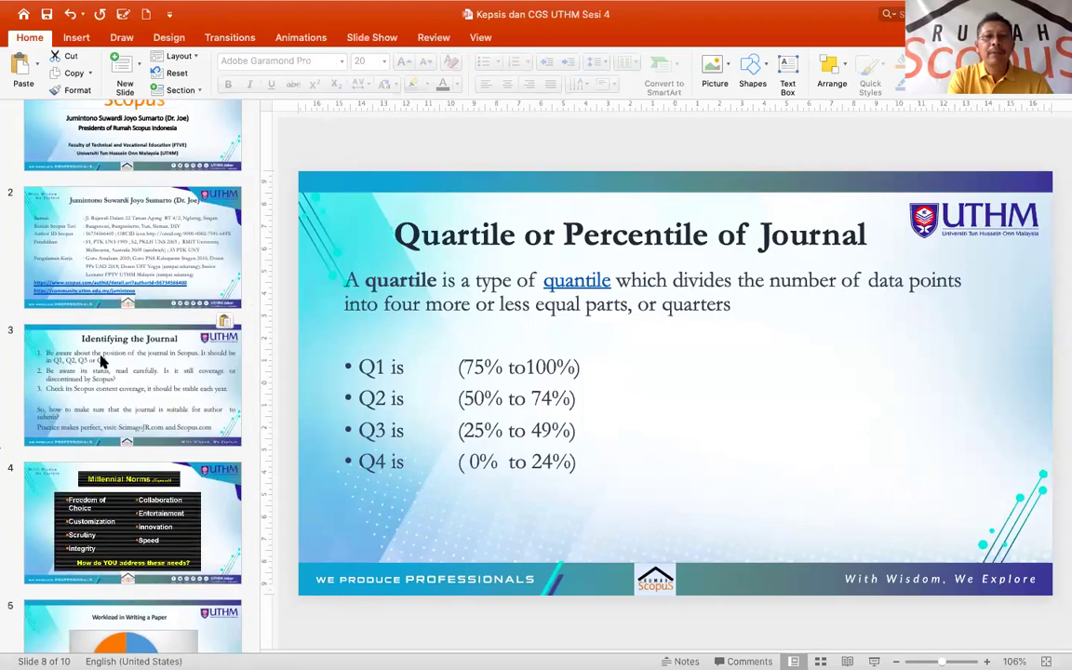
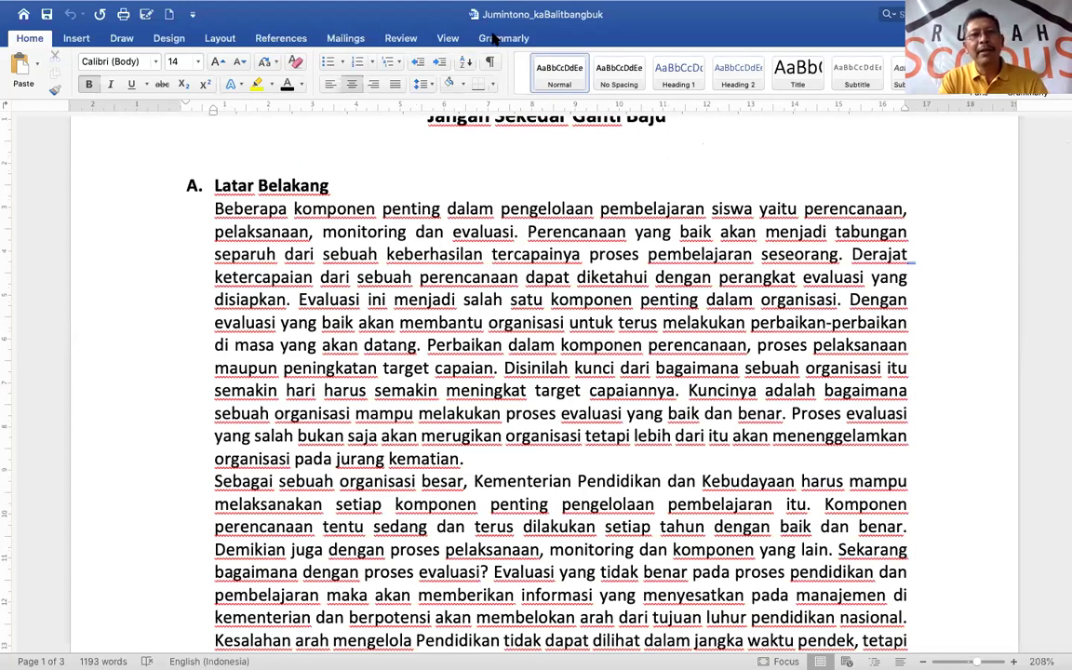
left_click(408, 41)
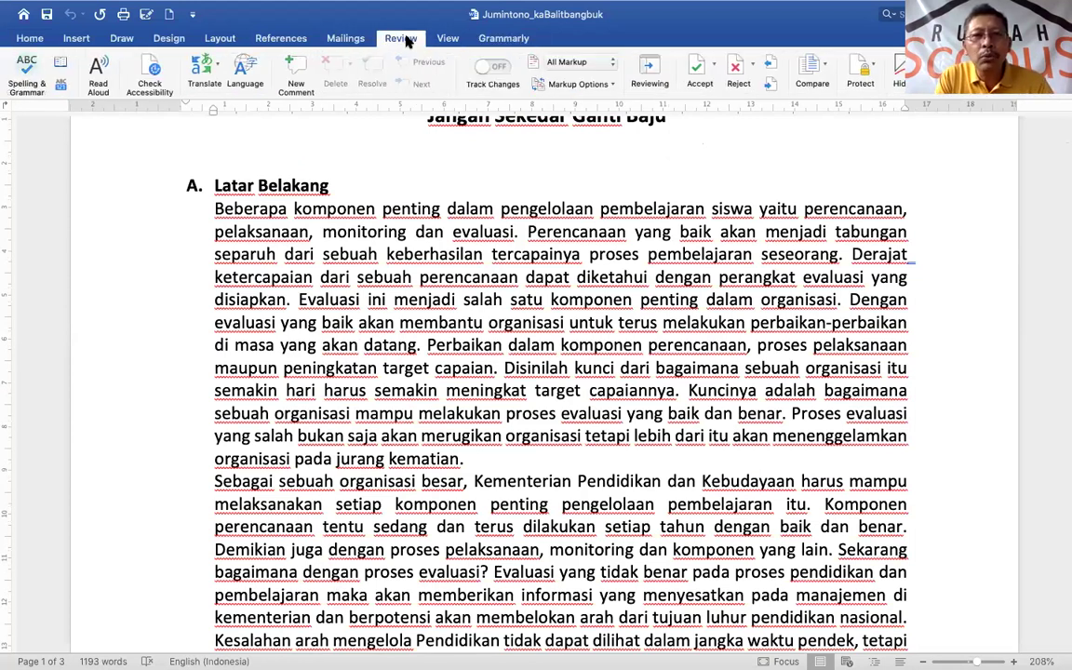
left_click(499, 41)
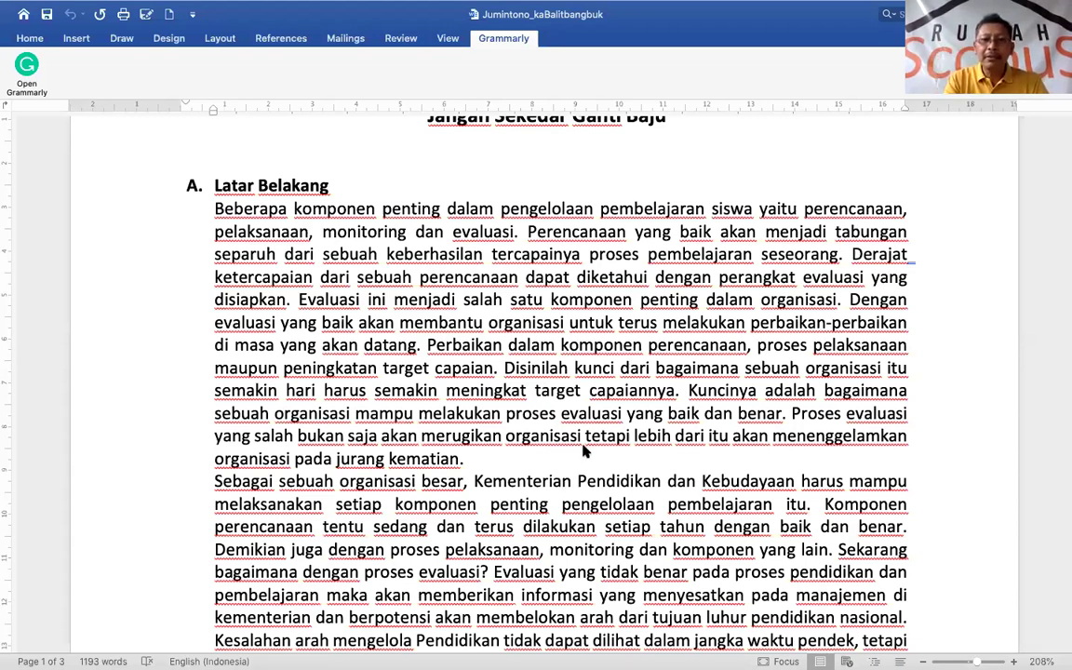
Step: Select the first paragraph under the Latar Belakang heading and run Translate Selection on it
left_click(192, 185)
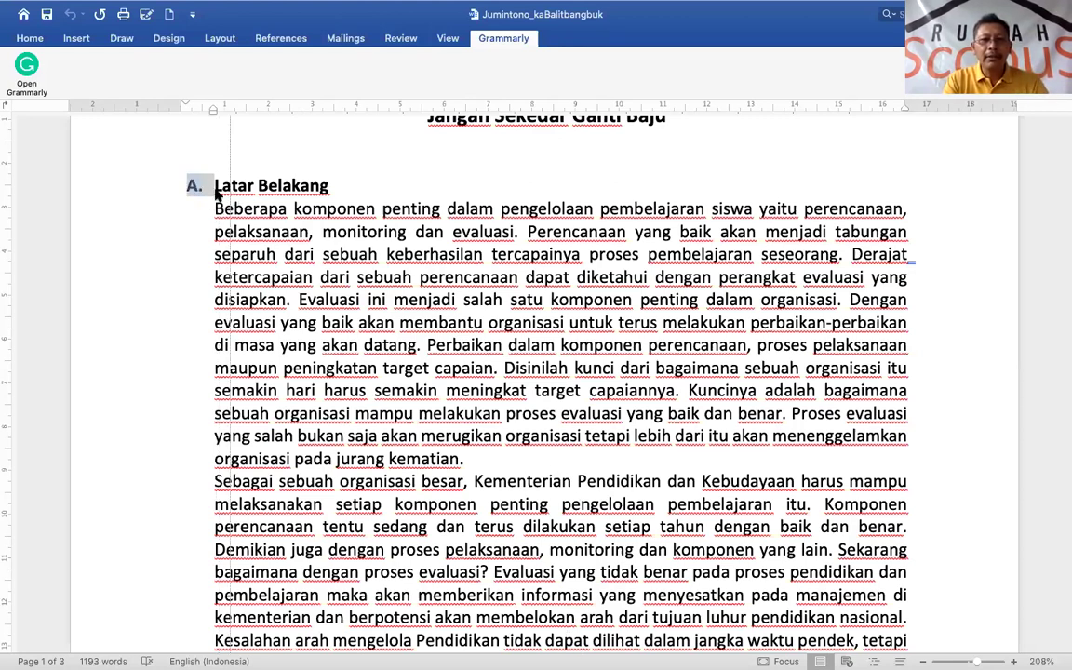
left_click(210, 181)
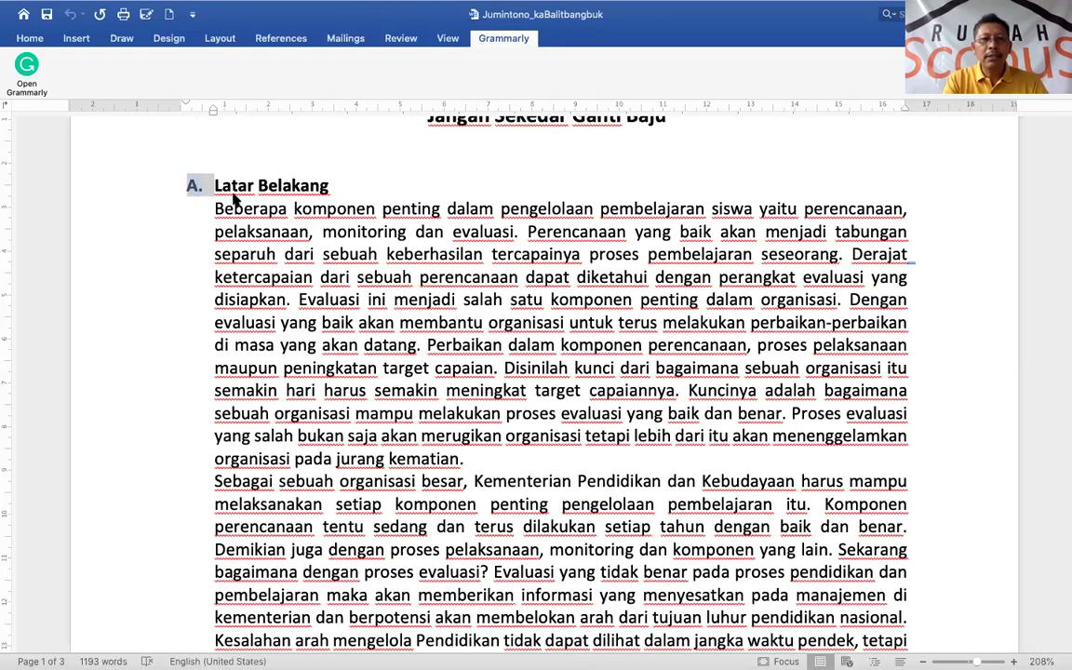
left_click_drag(214, 207, 470, 460)
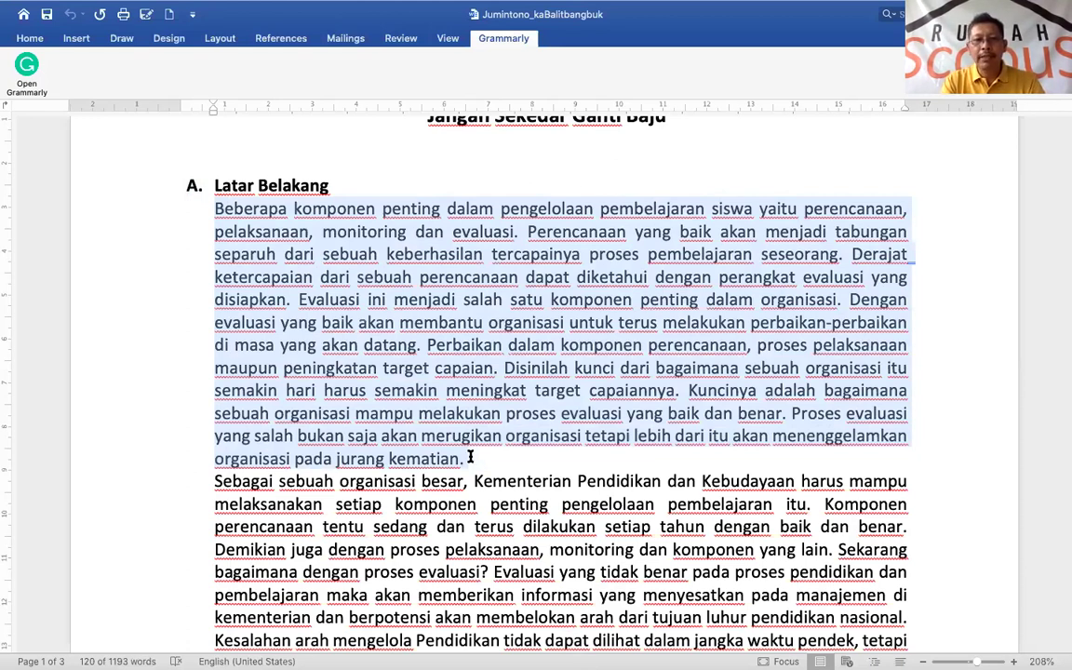
left_click(402, 40)
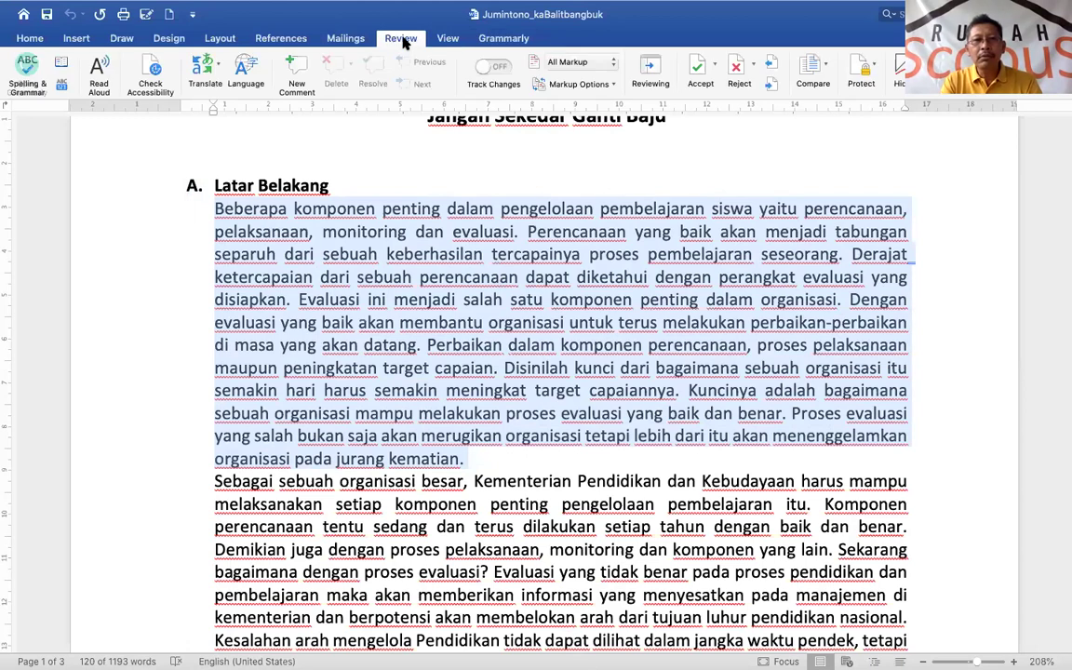
left_click(216, 74)
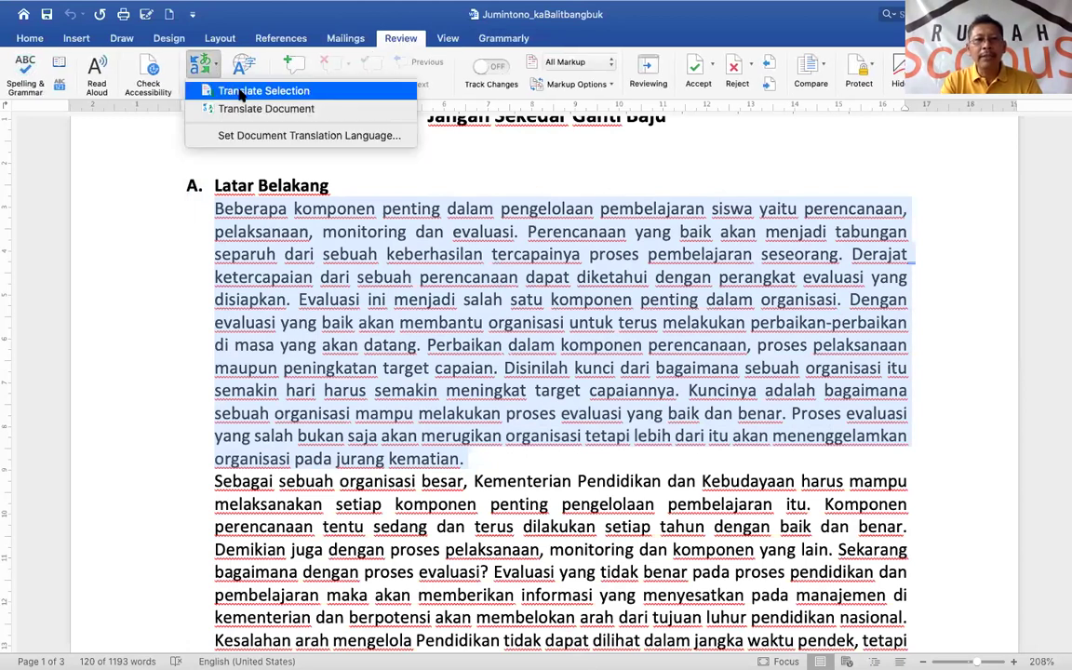
left_click(242, 91)
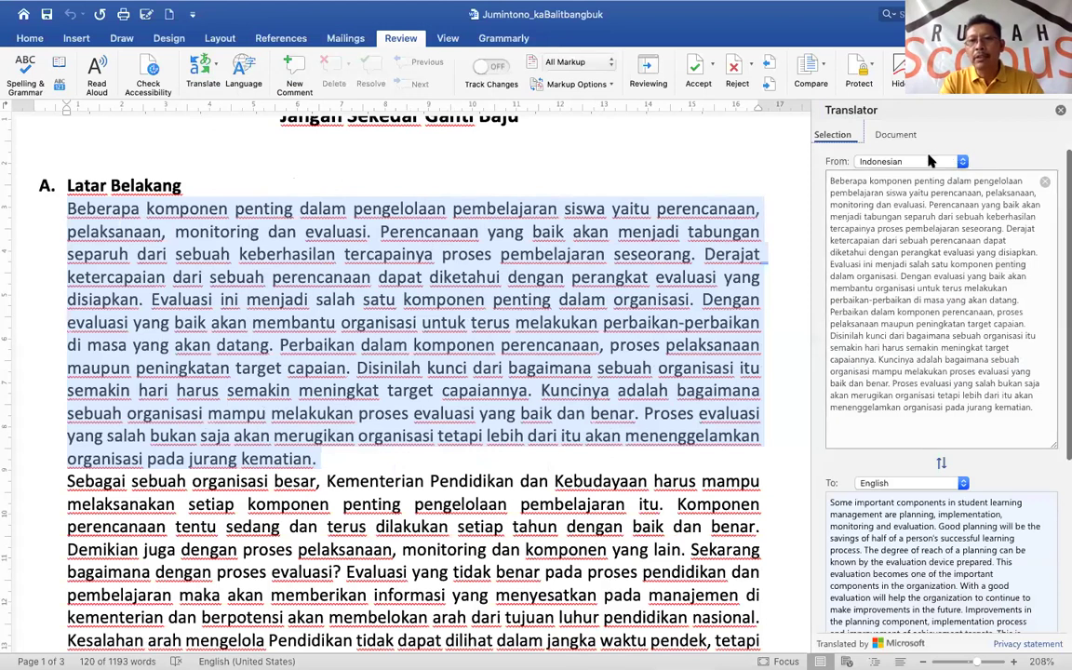
Step: Review the Indonesian-to-English translation, insert it in place of the selected paragraph, and close the Translator
left_click(962, 165)
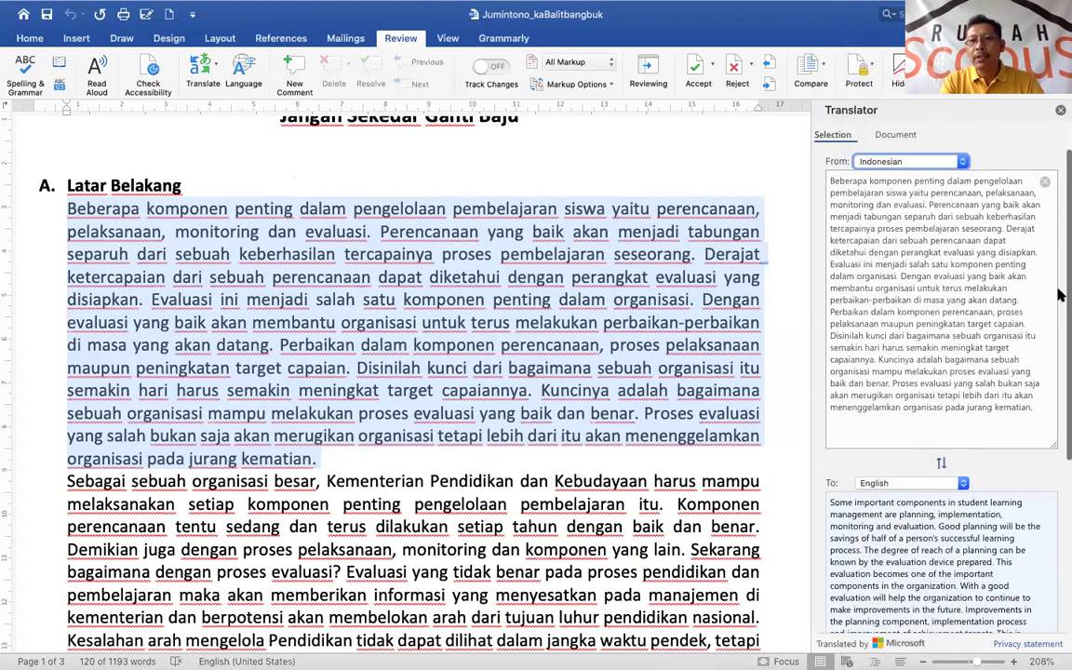
scroll(1058, 295, "down", 5)
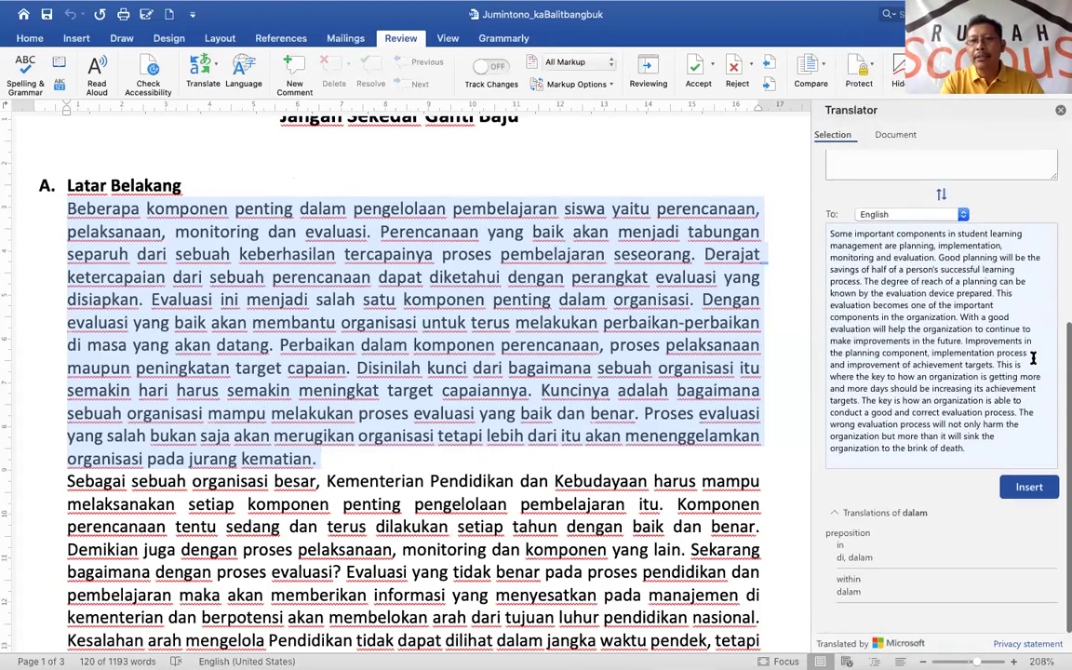
scroll(1040, 491, "up", 3)
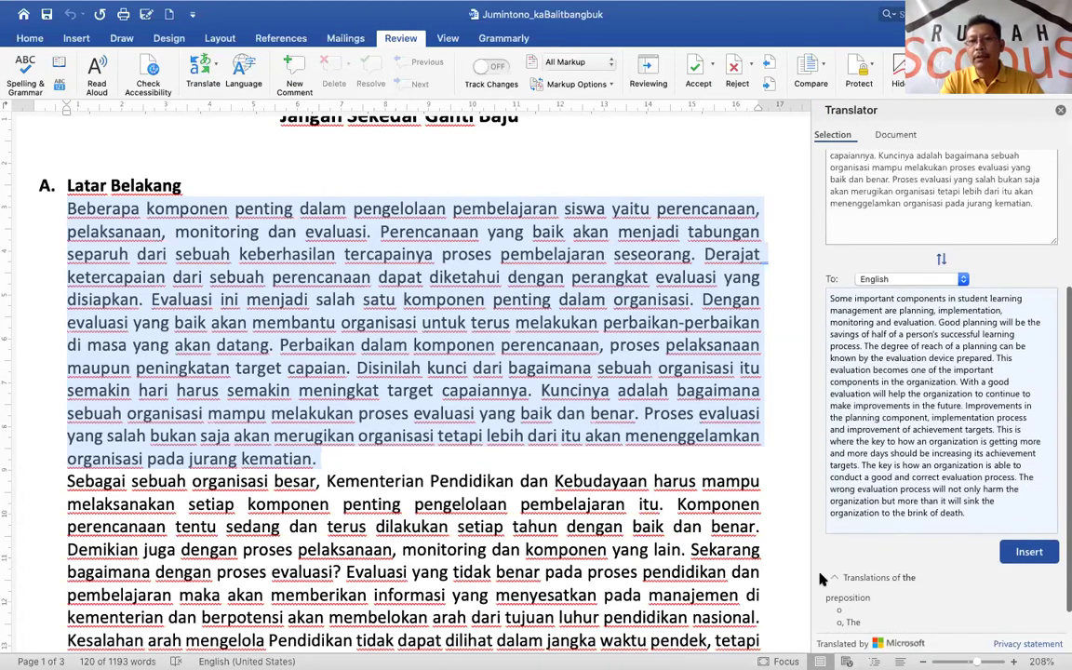
left_click(1018, 552)
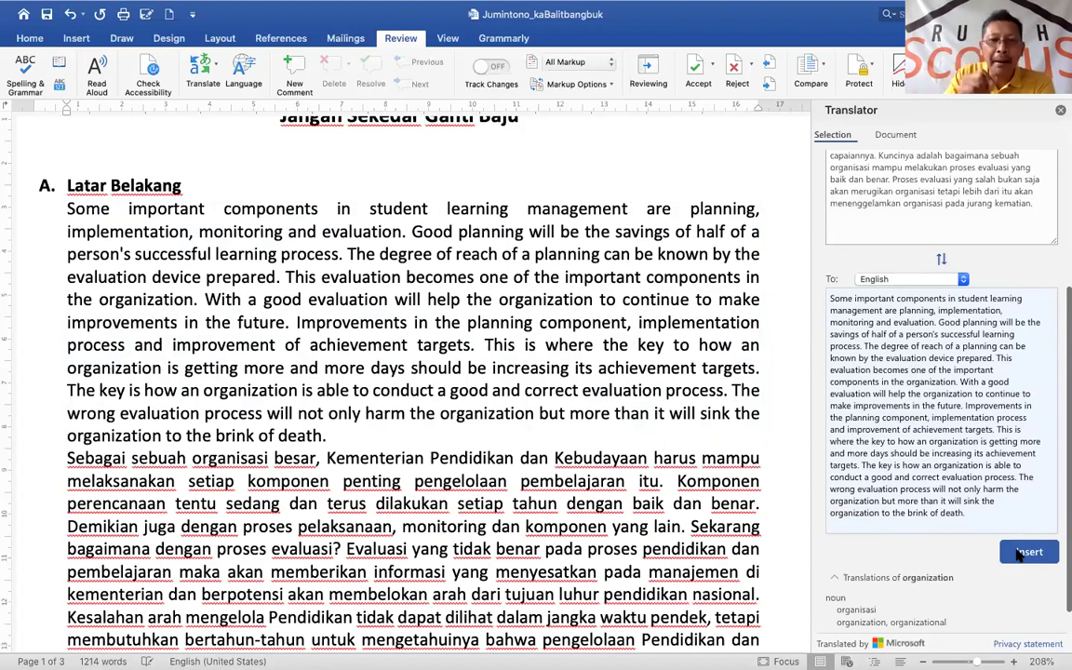
left_click(1061, 111)
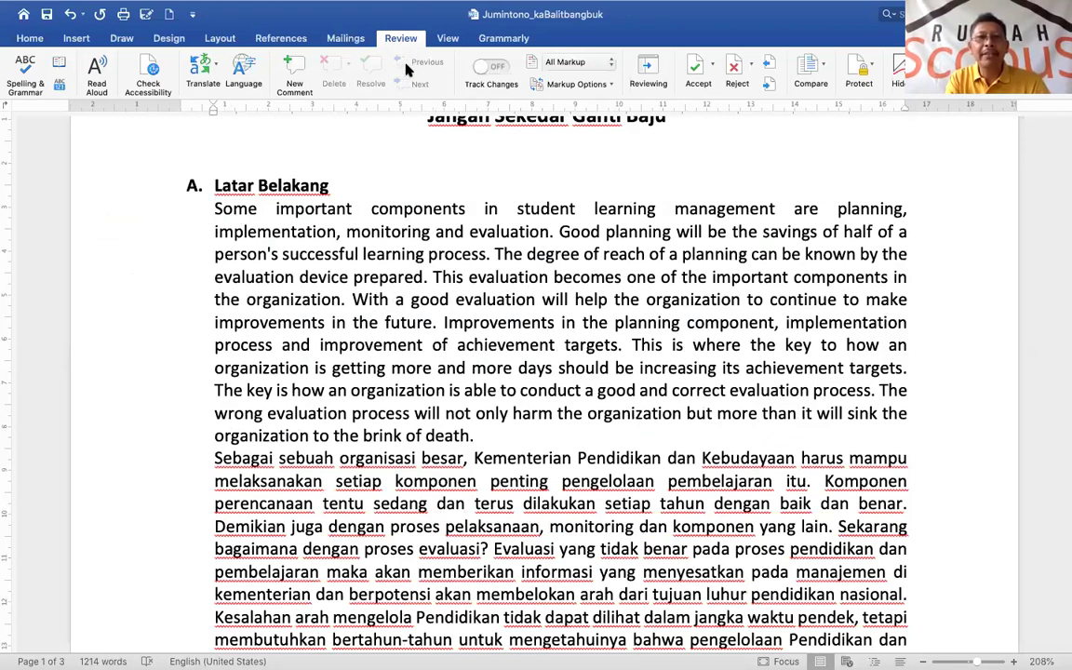
Step: Open the Grammarly check and set off the translated paragraph with one blank line above it and three below
left_click(502, 38)
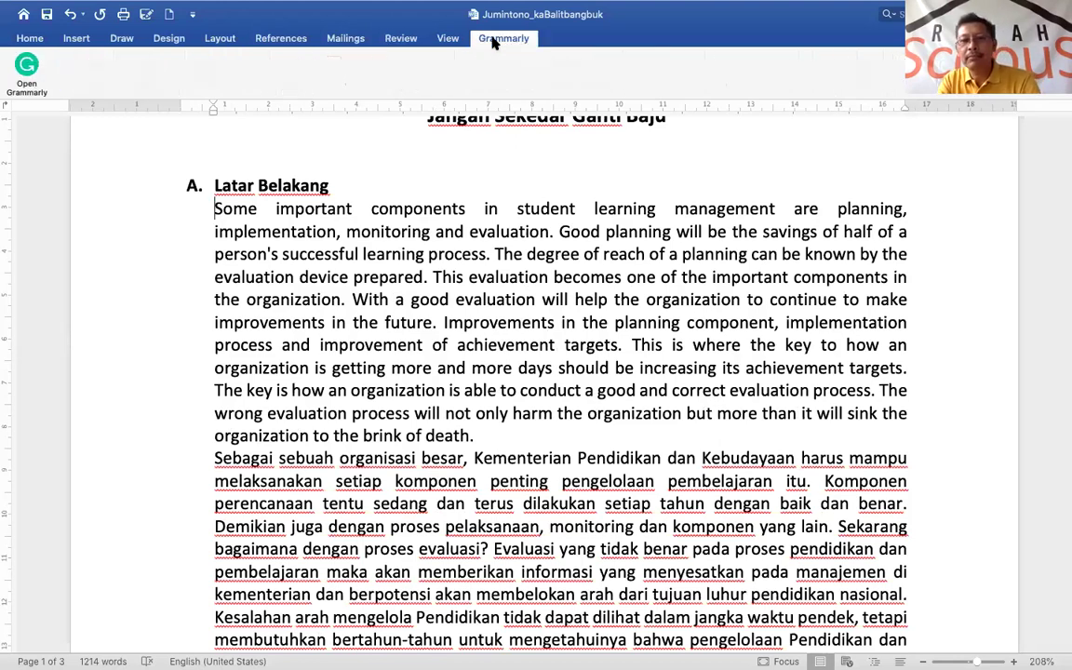
left_click(25, 67)
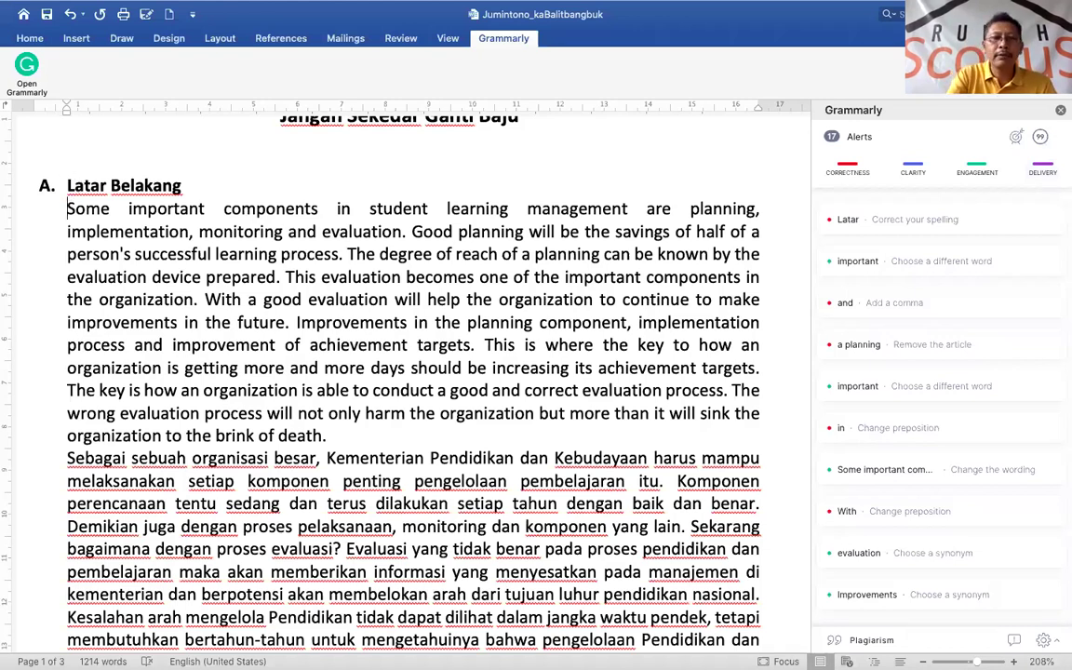
key("Return")
left_click(65, 481)
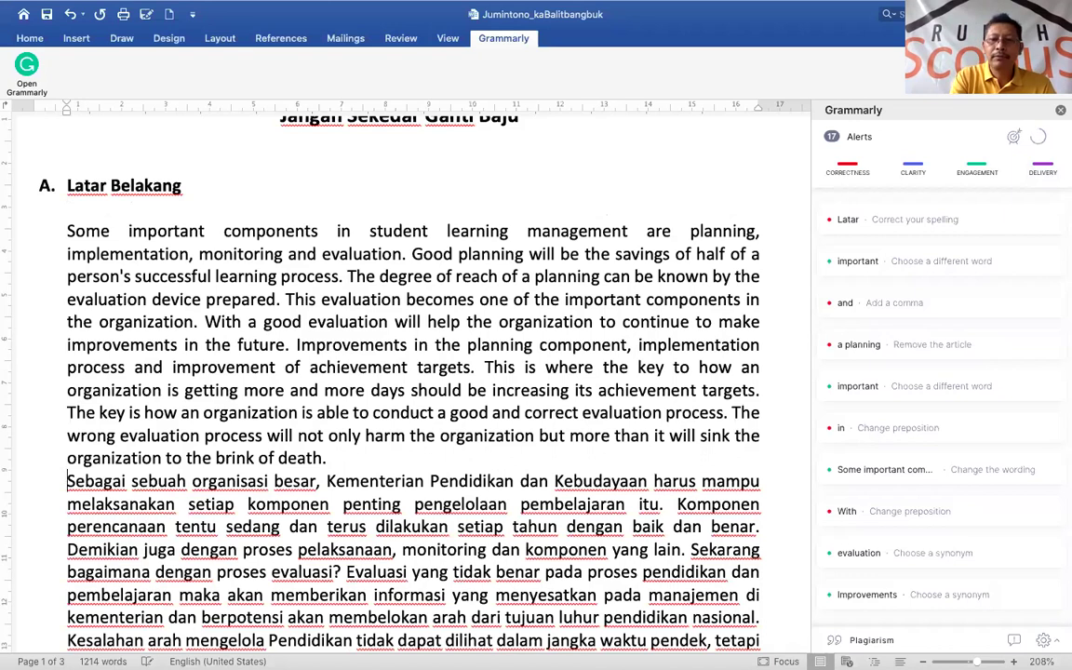
key("Return")
key("Return")
key("Return")
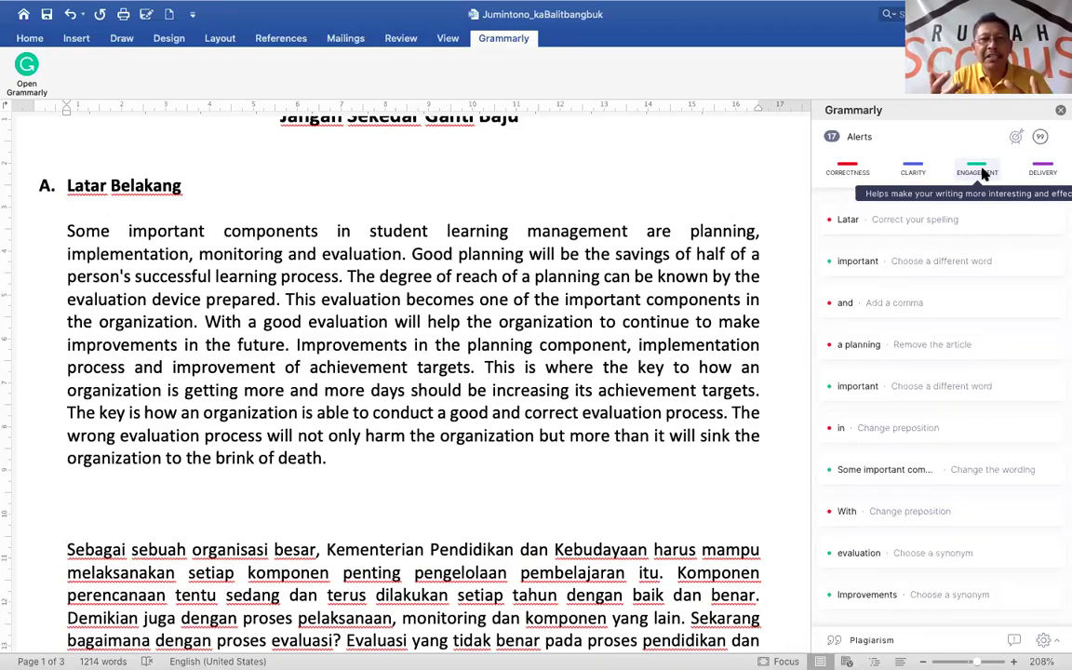
Step: In the paragraph's first sentence, accept Grammarly's replacement of "important" with "essential" and the comma before "and evaluation"
left_click(993, 264)
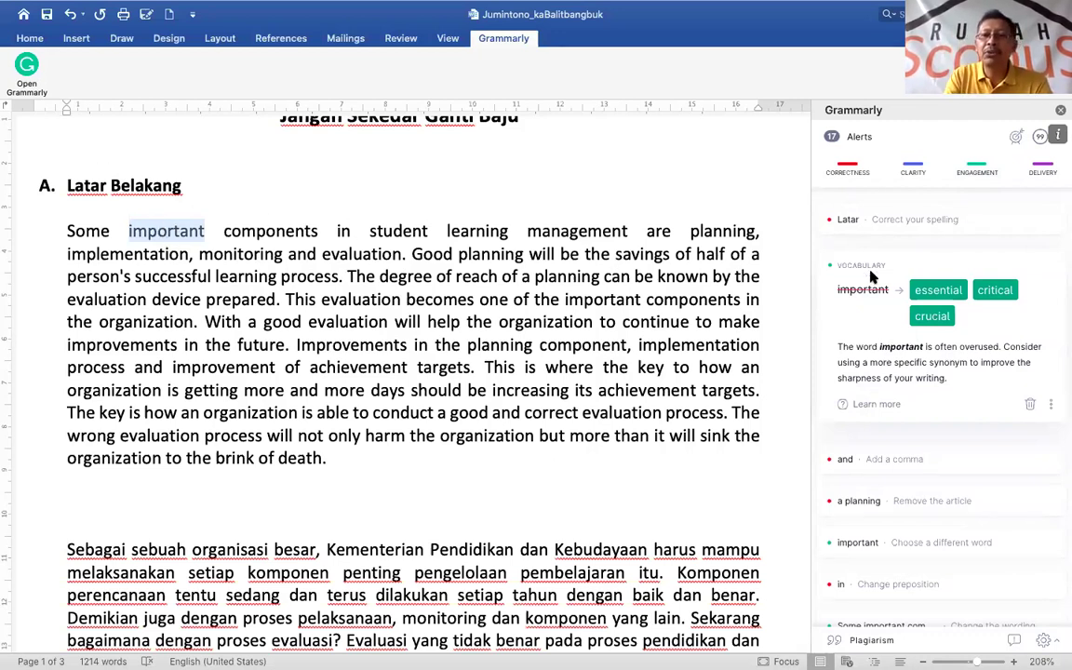
left_click(925, 291)
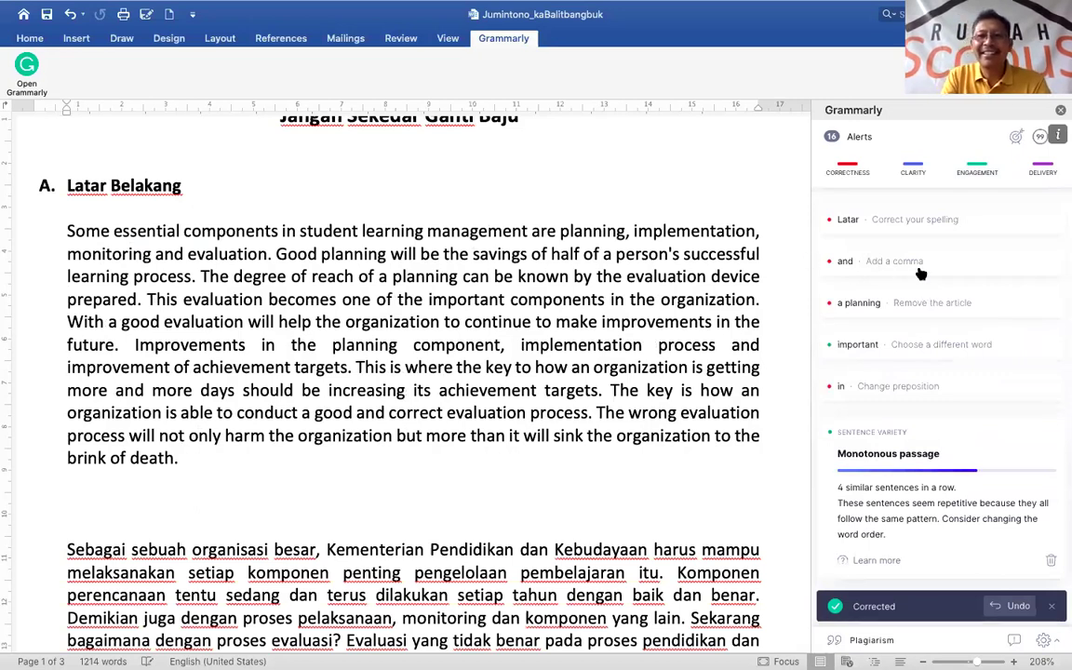
left_click(939, 274)
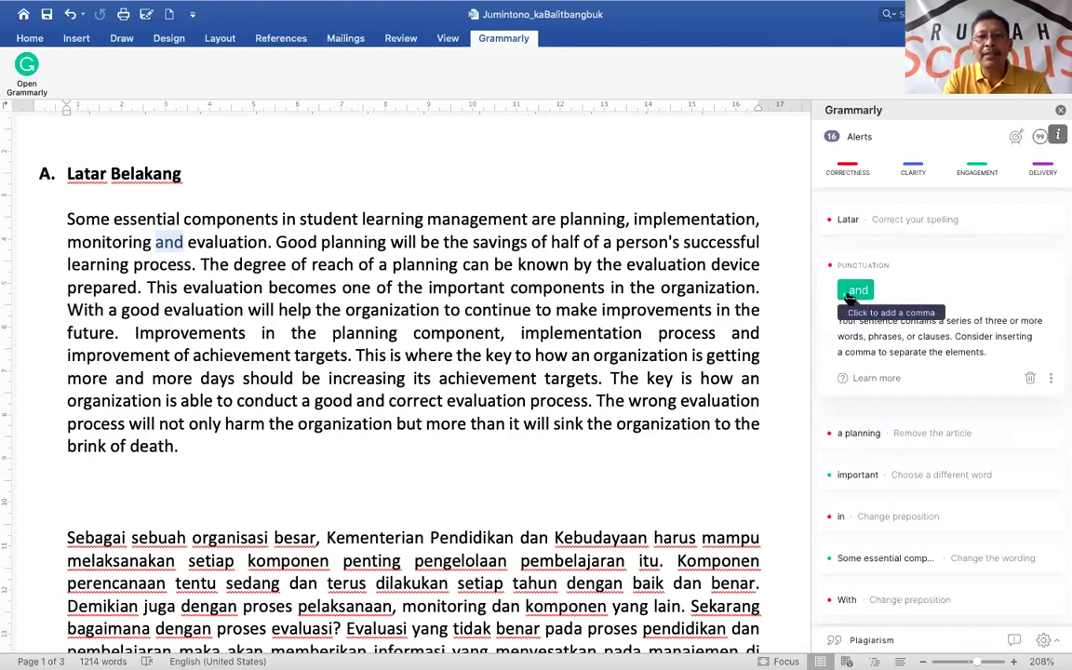
left_click(849, 291)
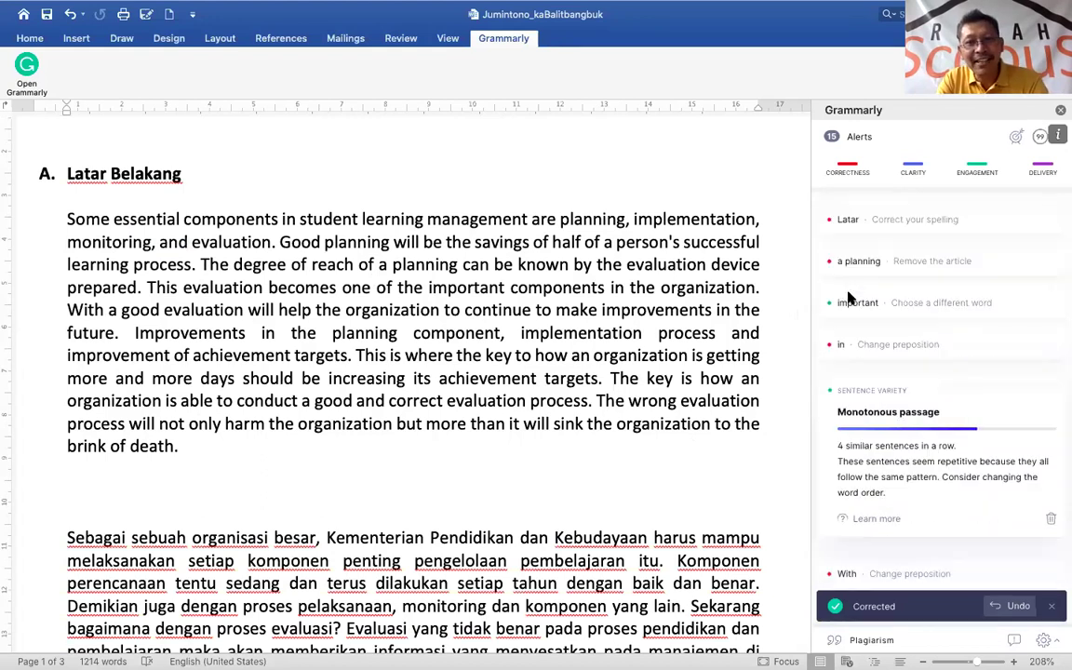
Step: Accept Grammarly's removal of the article before "planning" and its change of "in" to "of" before "the organization"
left_click(1013, 268)
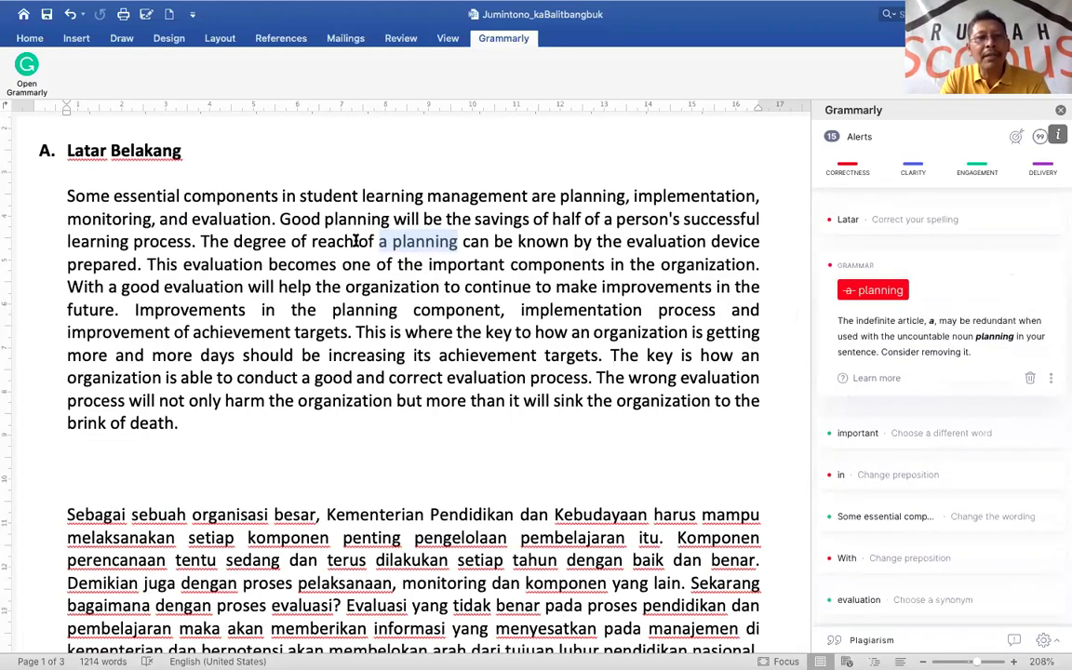
left_click(881, 281)
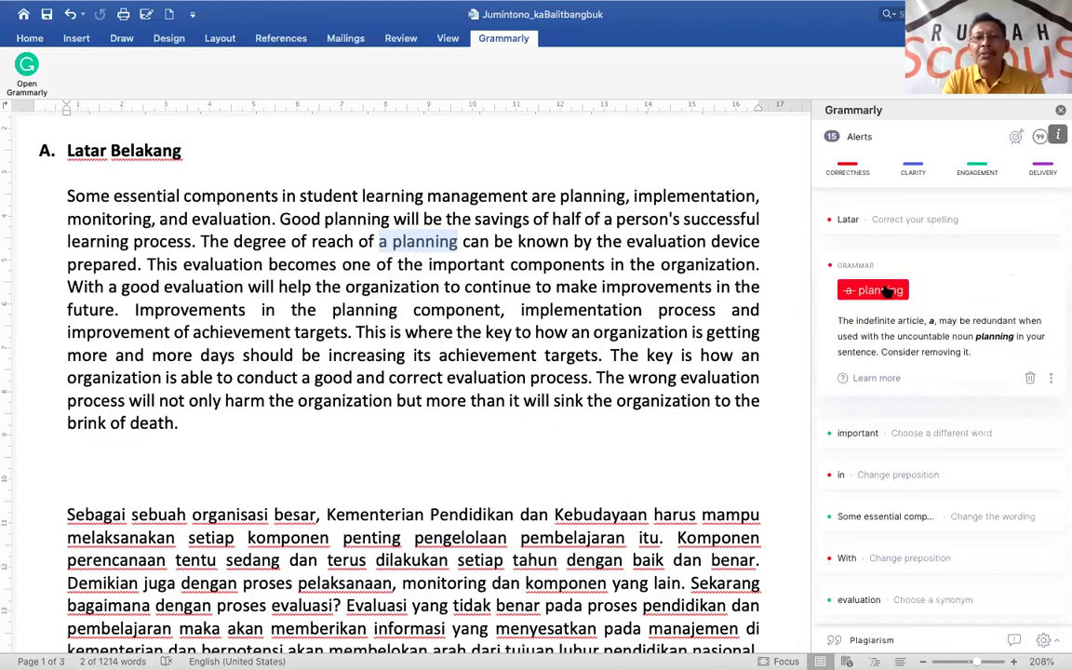
left_click(884, 290)
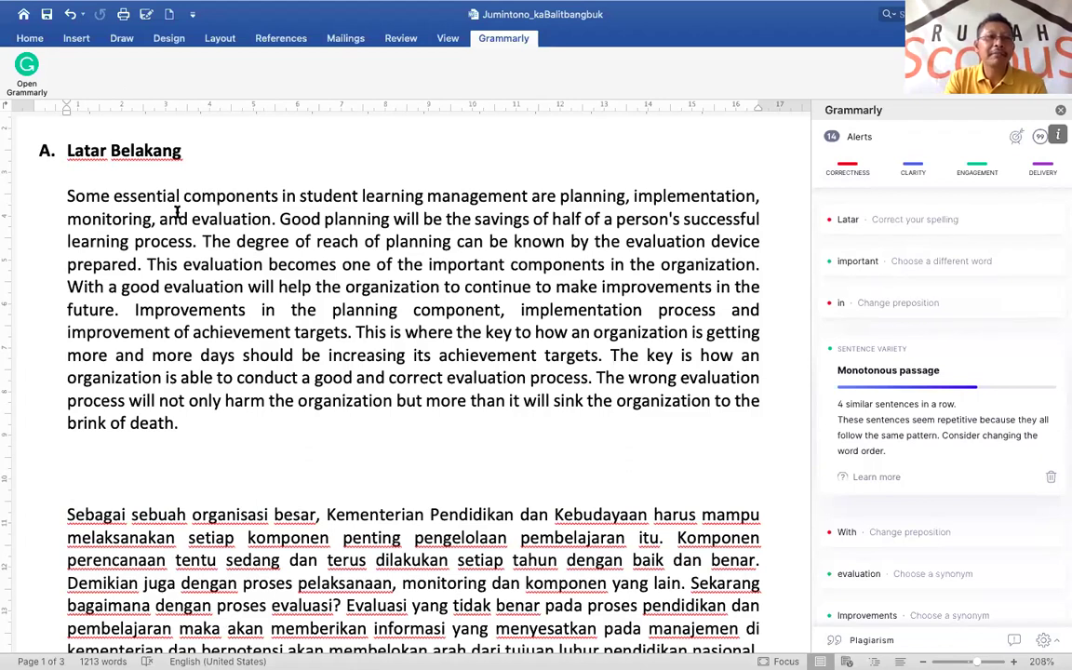
scroll(177, 212, "down", 2)
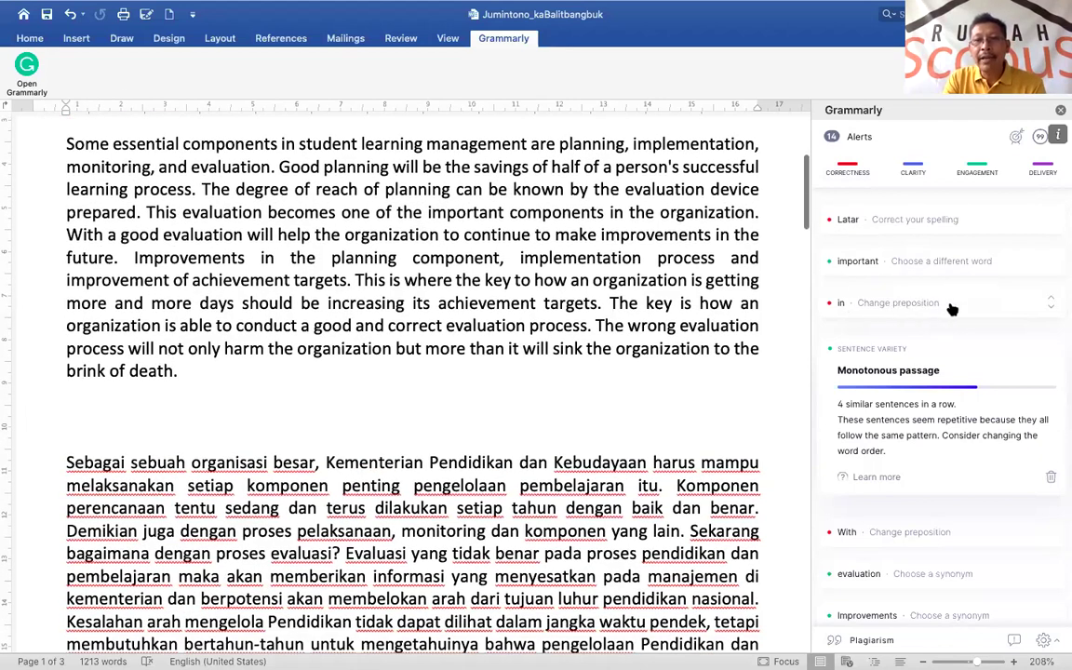
left_click(948, 307)
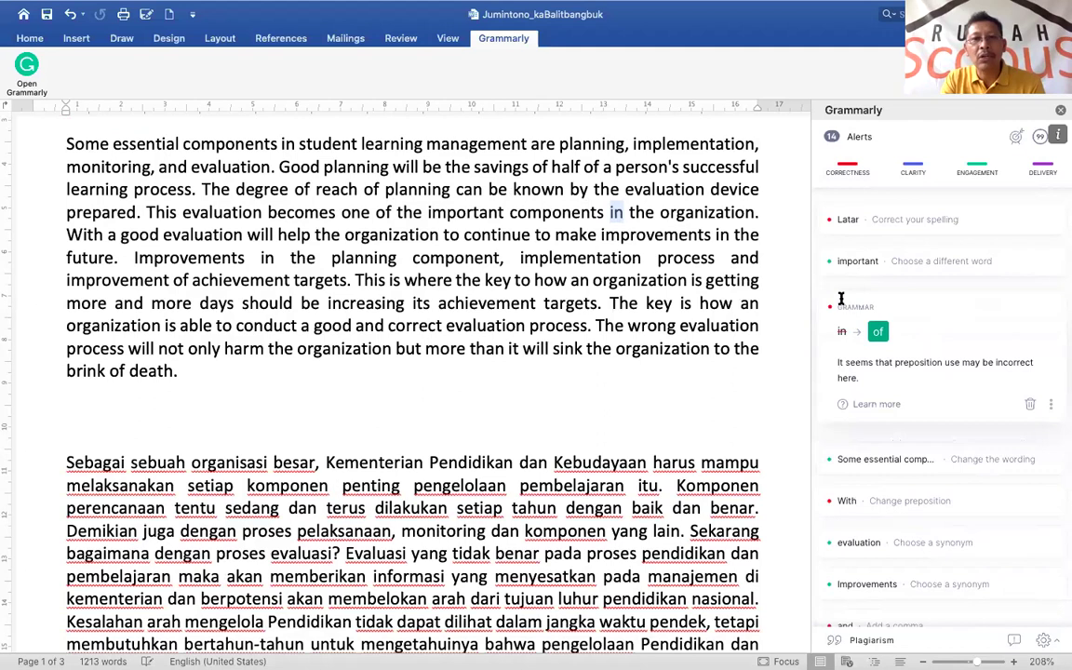
left_click(878, 332)
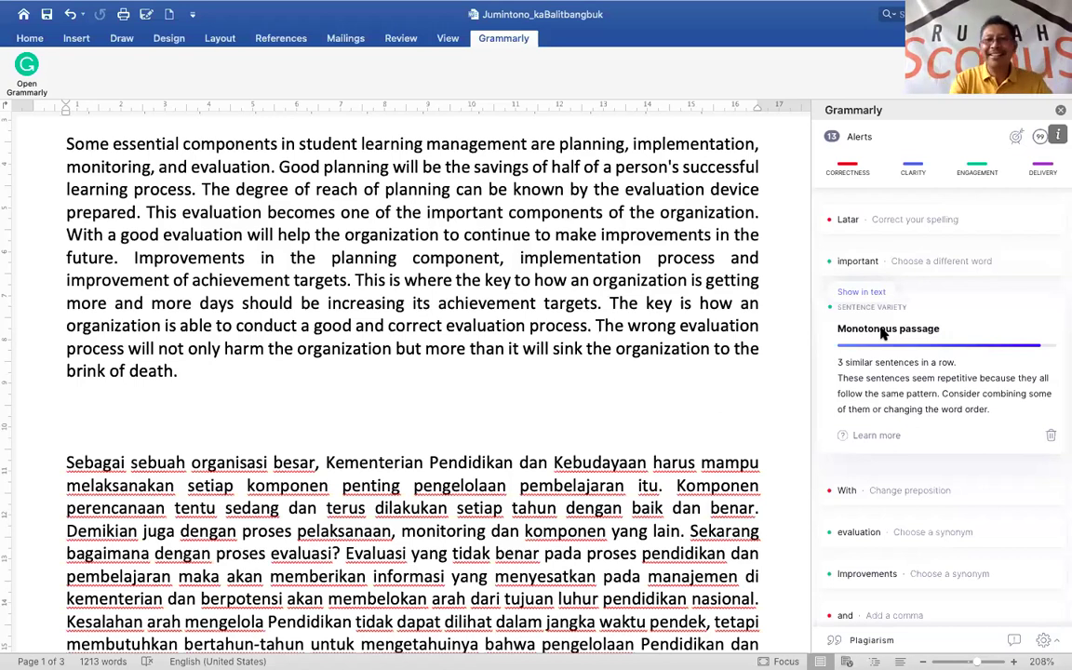
Step: Accept Grammarly's removal of "With" before "a good evaluation" and dismiss its synonym suggestion for "evaluation"
scroll(882, 333, "down", 2)
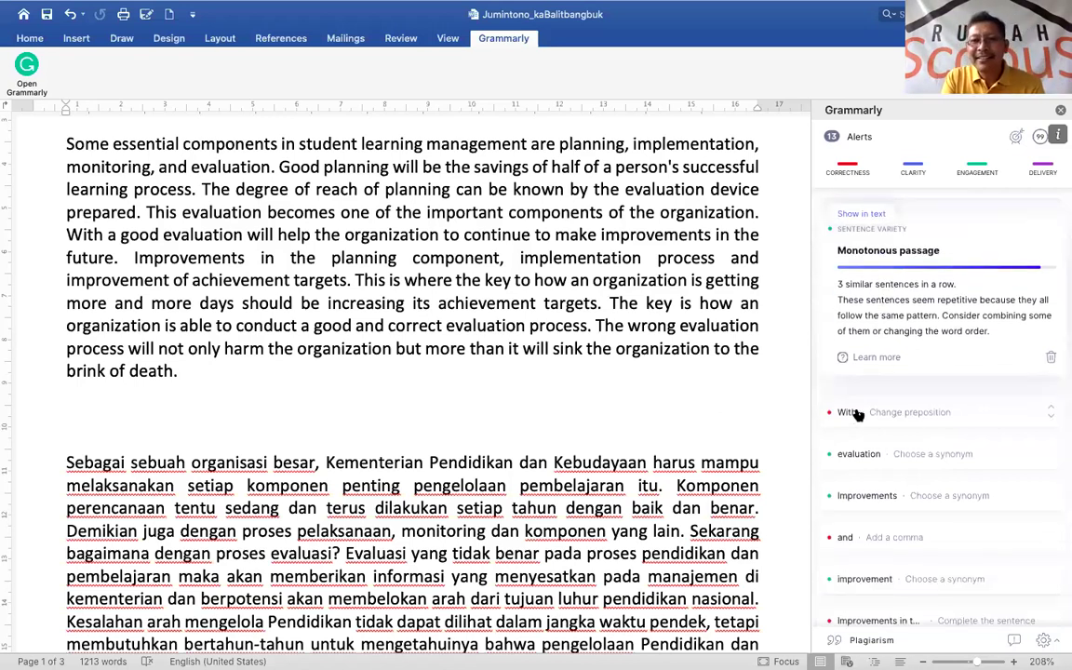
left_click(956, 416)
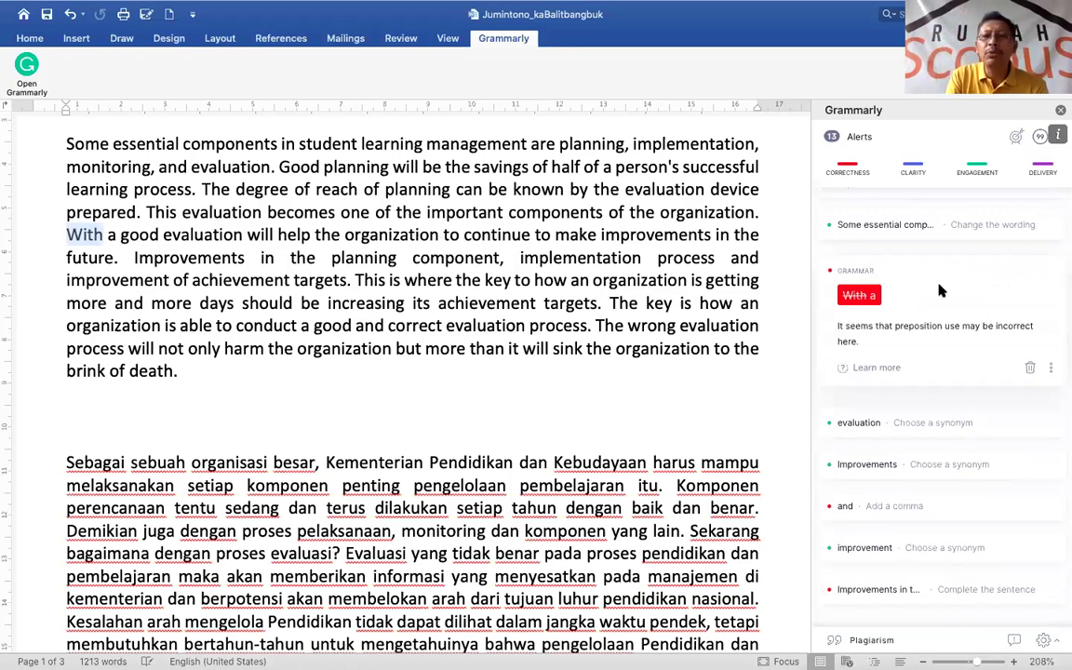
left_click(857, 295)
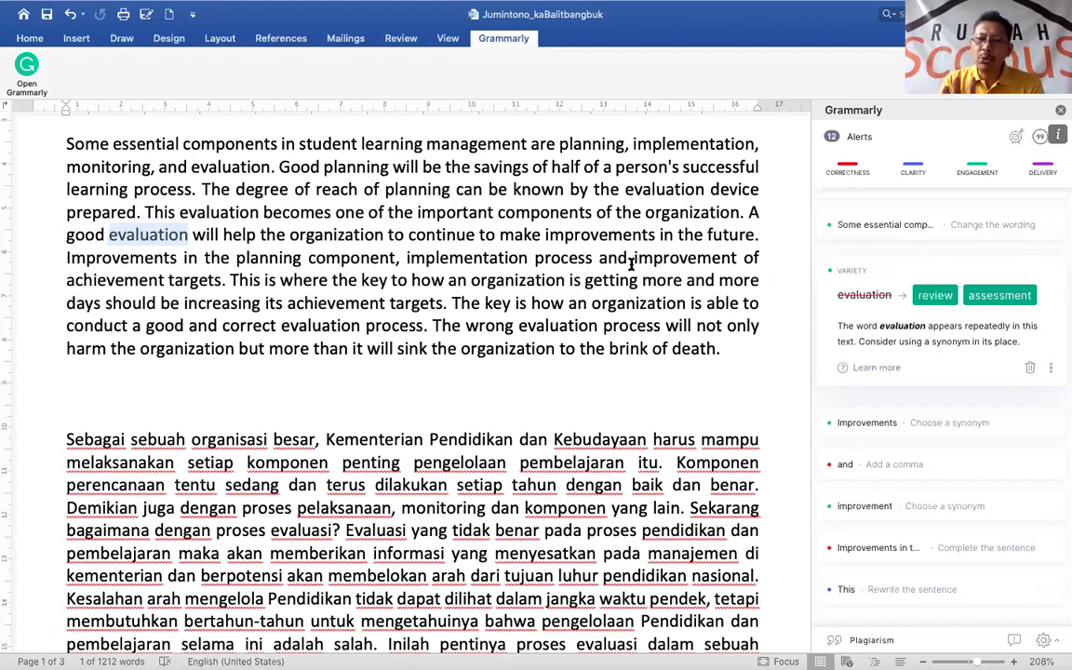
left_click(1030, 370)
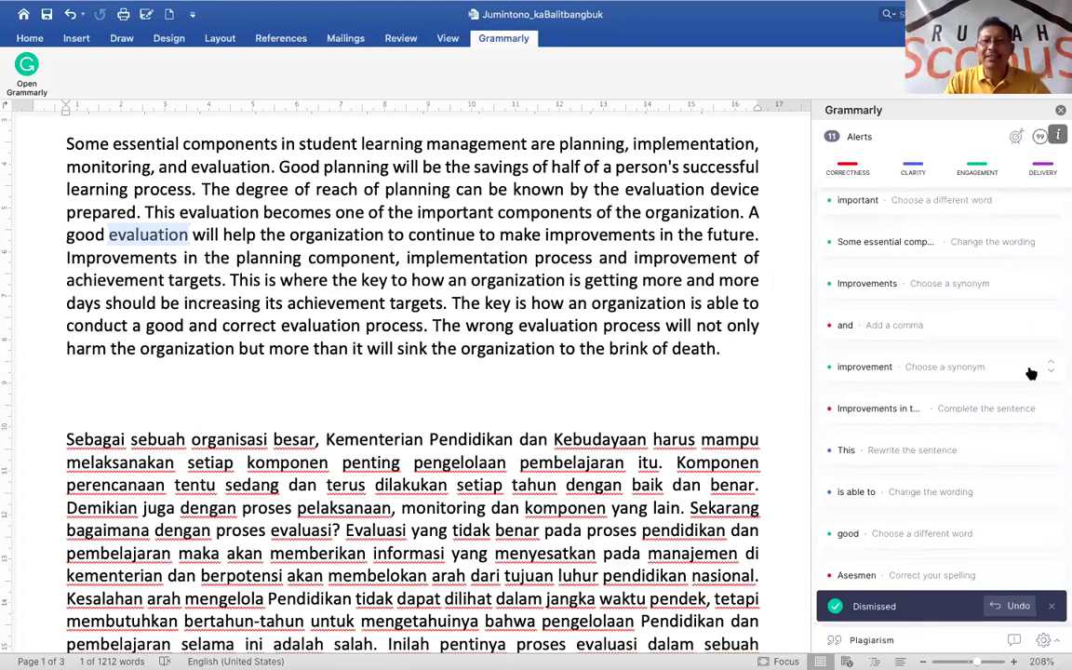
Step: Accept Grammarly's comma before "and" in the phrase "implementation process and improvement of achievement targets"
left_click(961, 329)
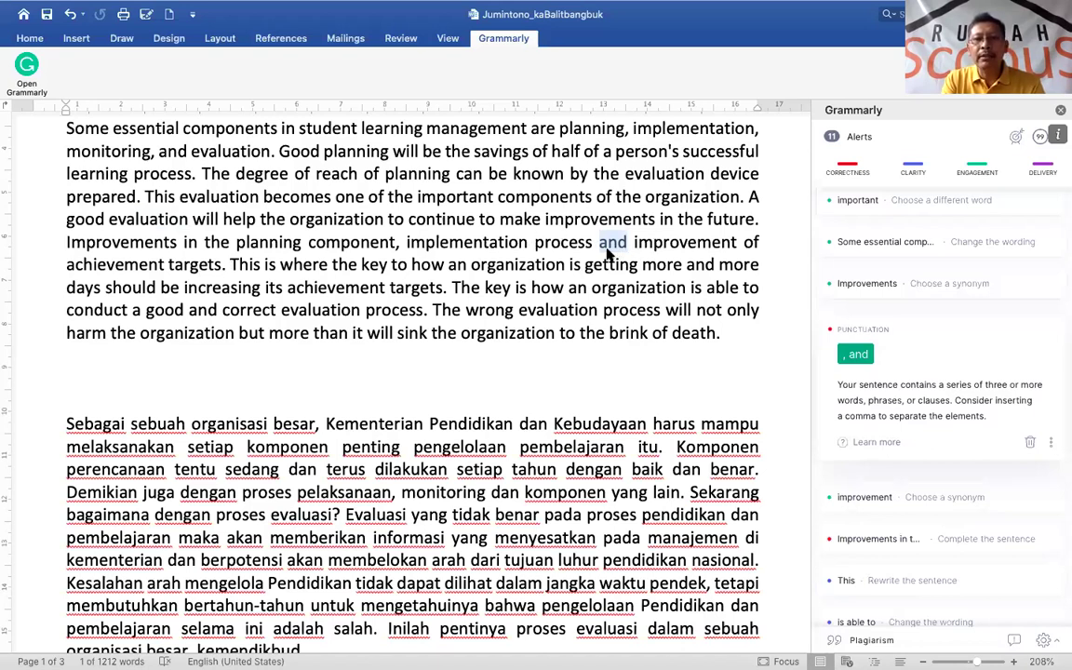
left_click(857, 355)
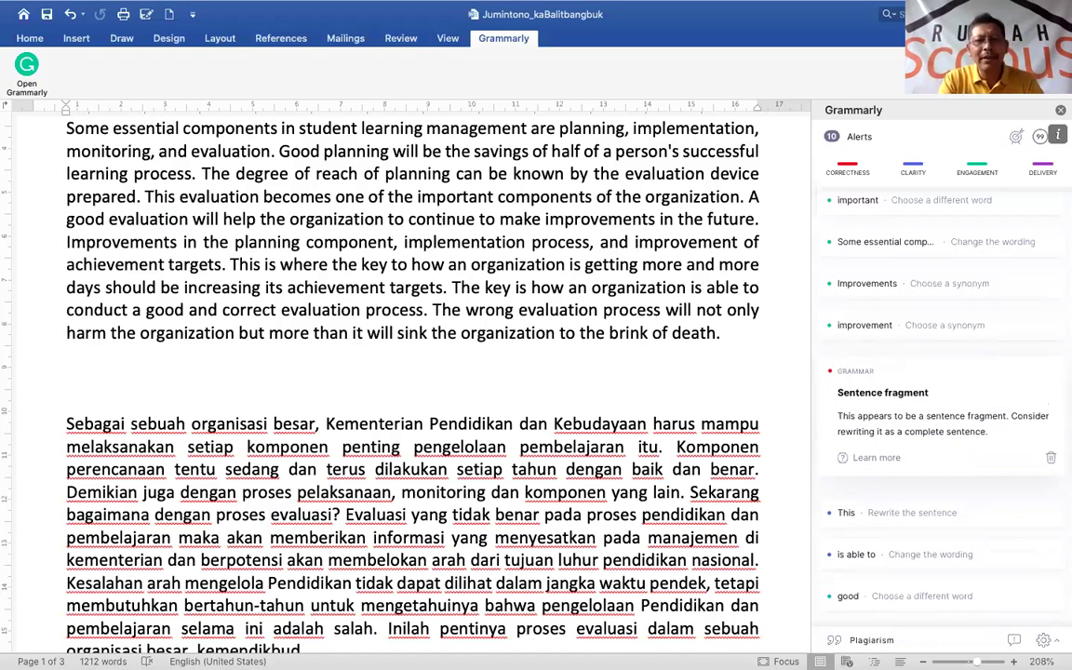
mouse_move(739, 651)
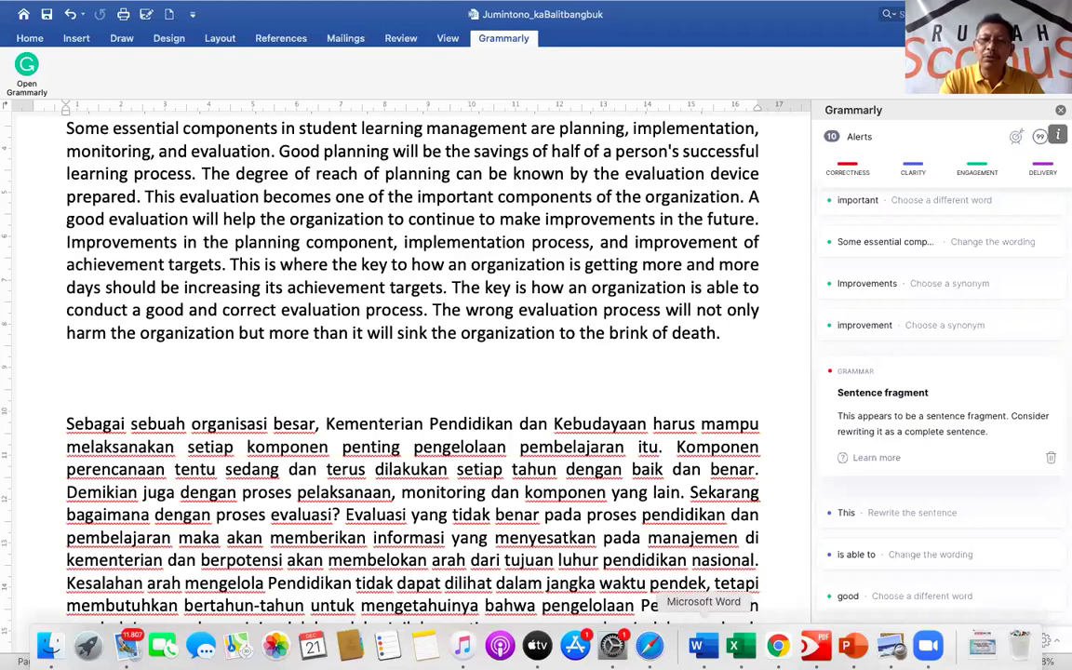